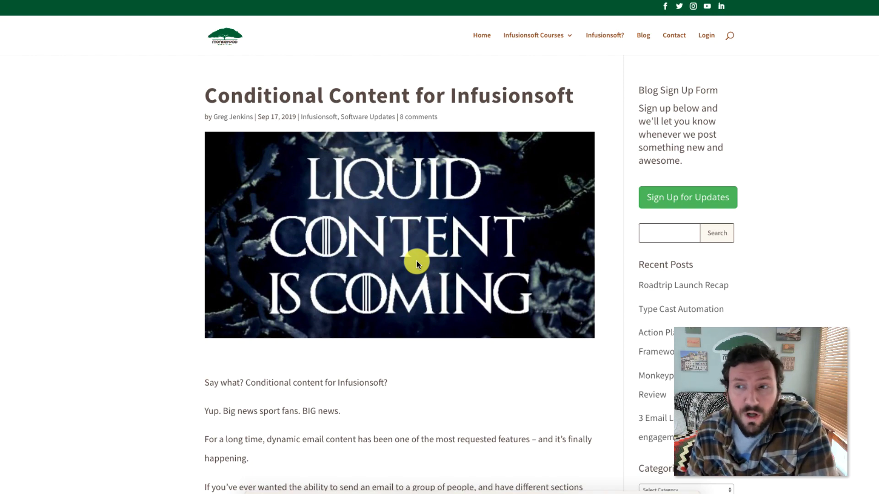
- Read through the Conditional Content for Infusionsoft blog post, including how it works, the Conditionals and Modifiers section, and Introducing Modifiers
scroll(226, 318, down, 15)
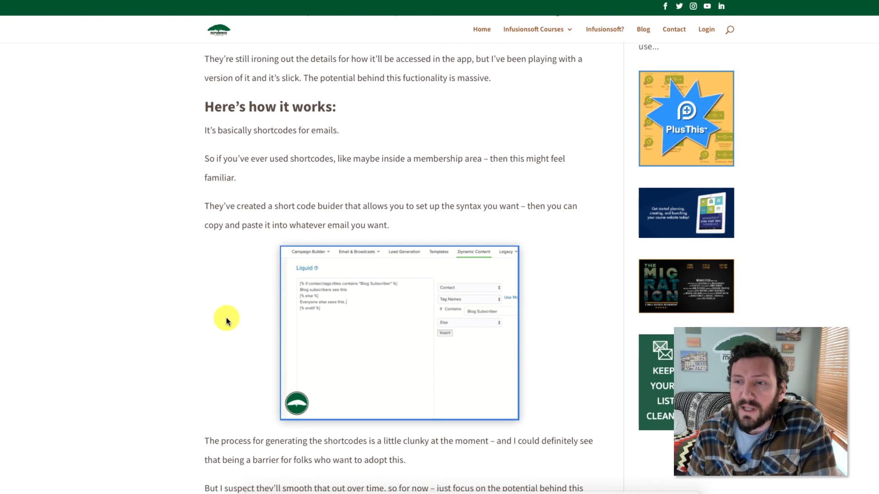
scroll(226, 317, down, 3)
scroll(226, 318, up, 20)
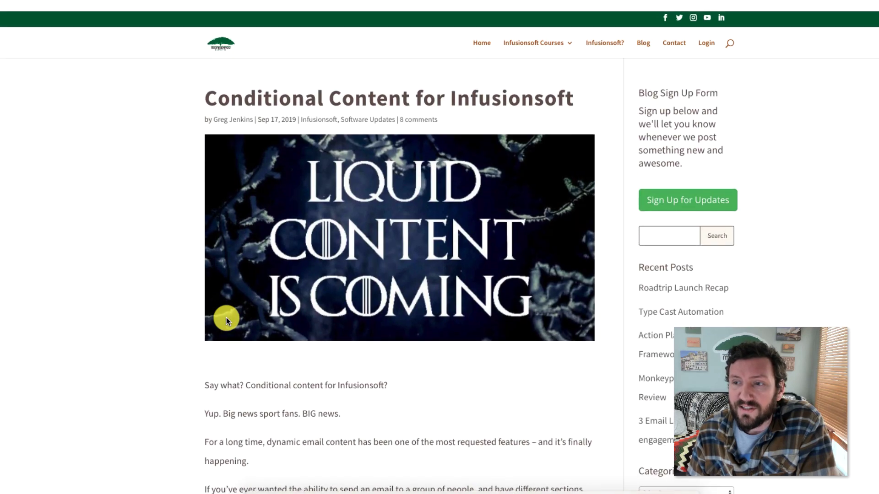
scroll(226, 318, down, 6)
scroll(226, 317, down, 9)
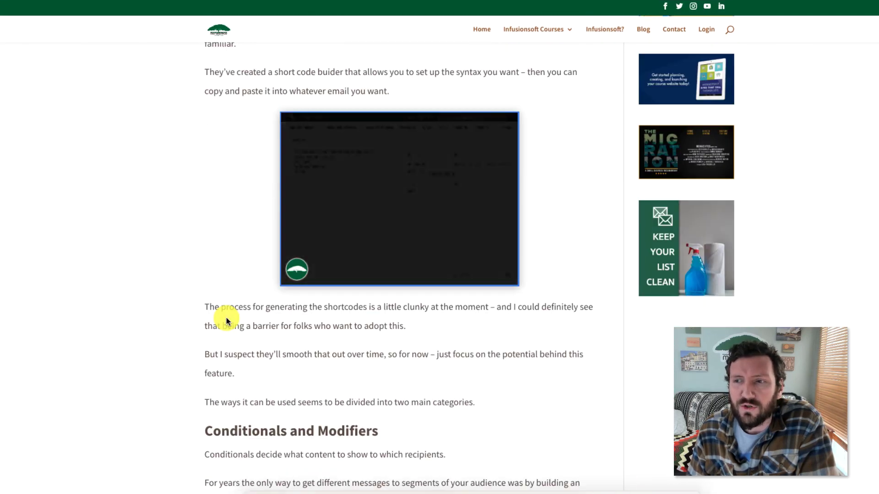
scroll(226, 320, down, 3)
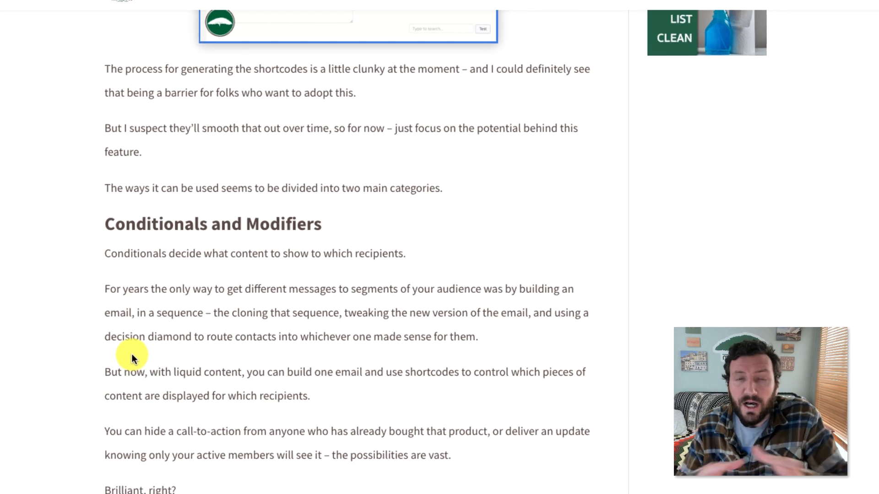
scroll(131, 356, down, 15)
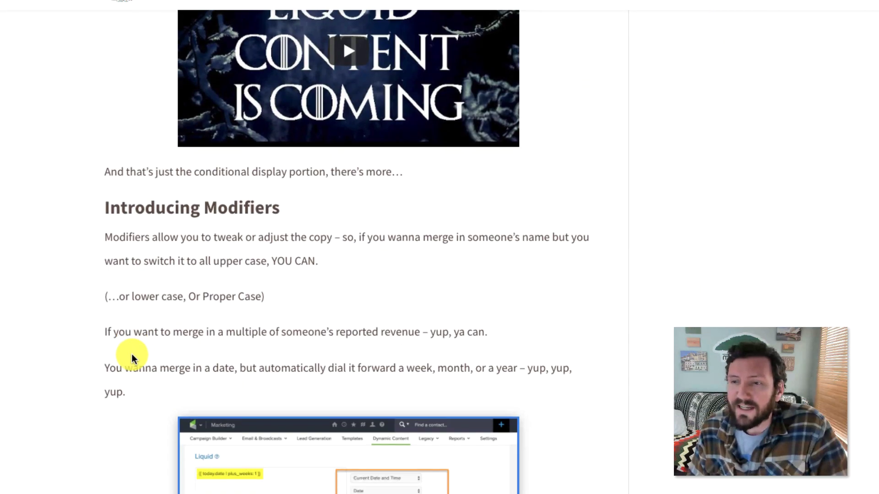
scroll(132, 357, down, 12)
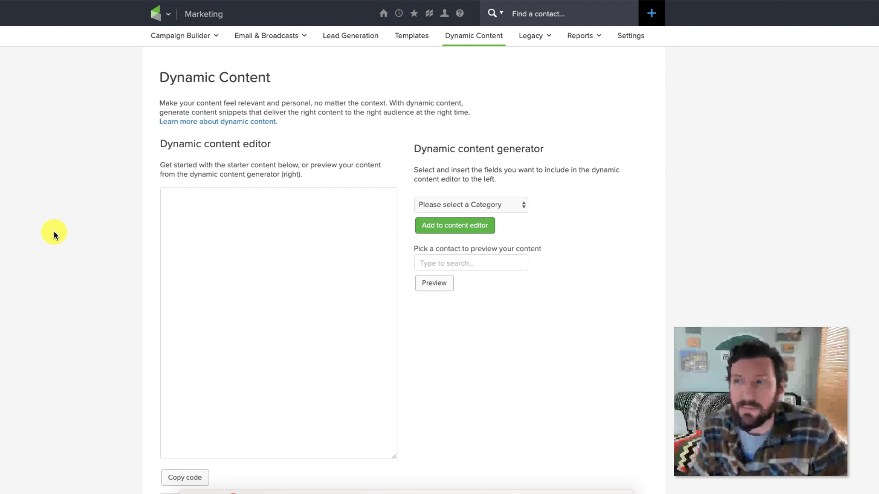
- Write a dynamic content snippet with tag-ID conditions 502, 1028 and 530, an intro line for each, and the fallback "Because you love Monkeypod..."
click(167, 14)
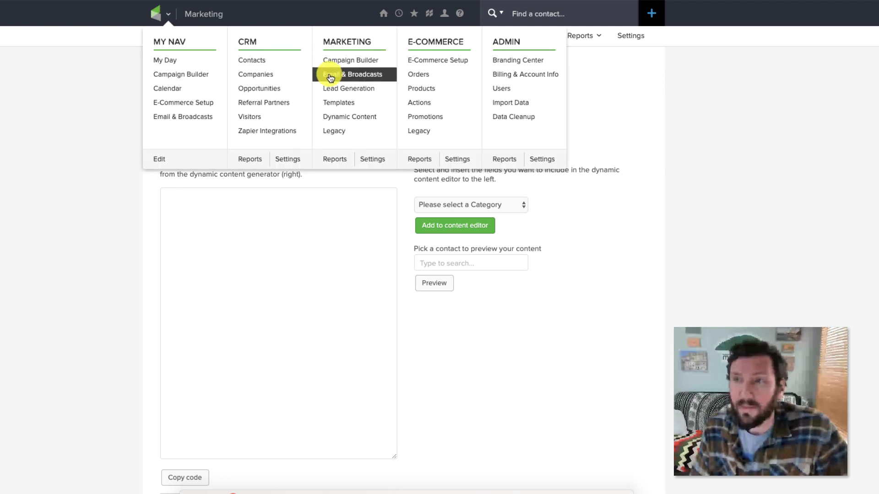
click(66, 241)
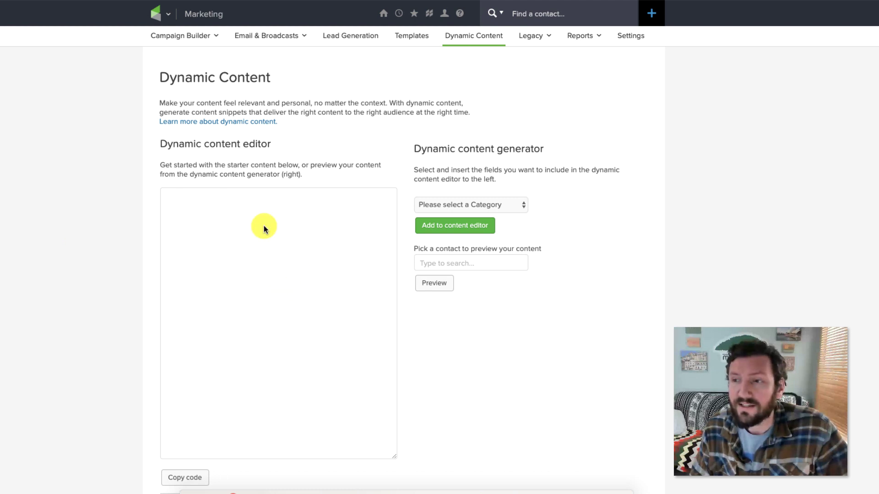
click(331, 241)
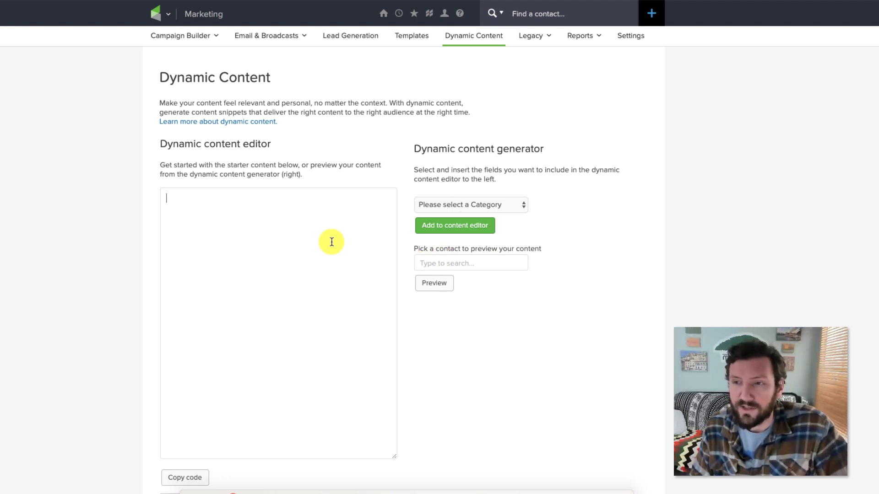
text([% if contact.tags.uids contains "502" %] As a partner... [% elsif contact.tags.uids contains "1028" %] As someone who works with small businesses... [% elsif contact.tags.uids contains "530" %] Think of this as our blog post for the week... [% else %] Because you love Monkeypod... [% endif %])
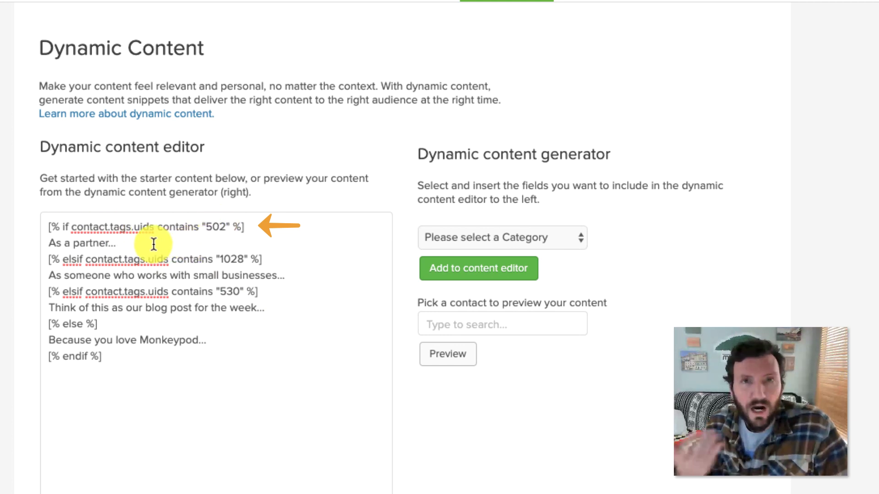
- Examine the snippet's conditions for tag IDs 502, 1028 and 530 and the message line belonging to each
drag(151, 245, 39, 247)
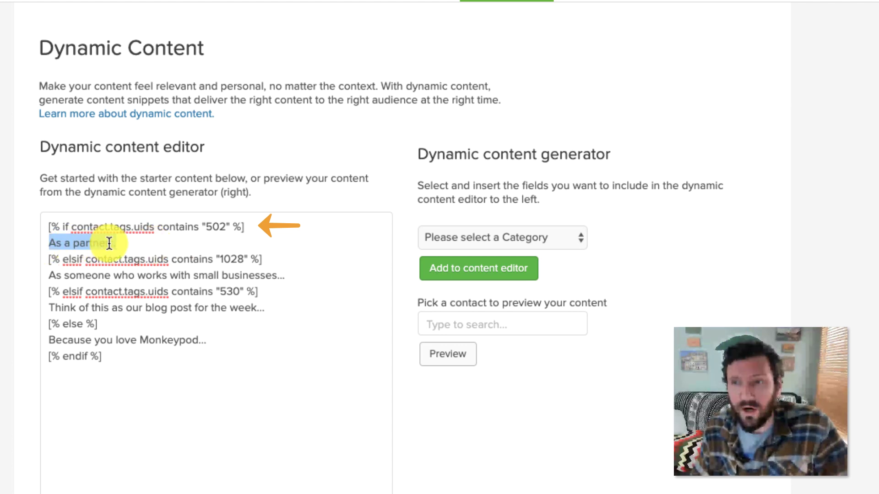
click(58, 260)
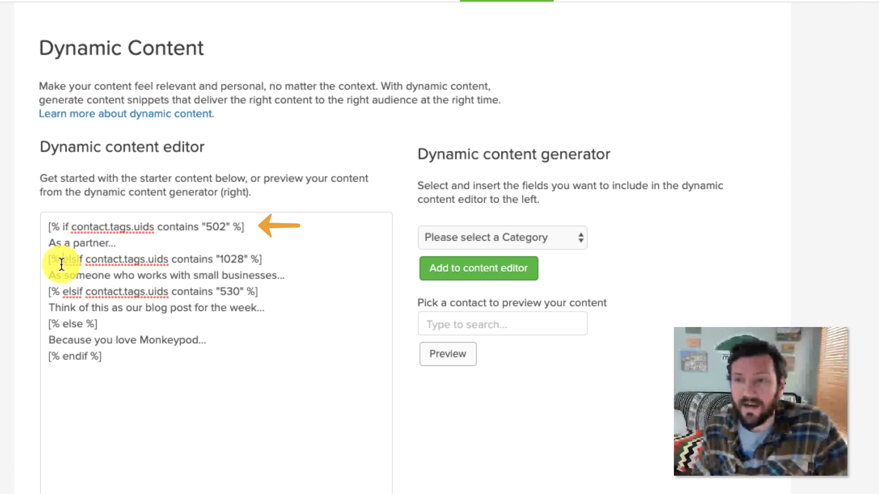
drag(50, 260, 241, 259)
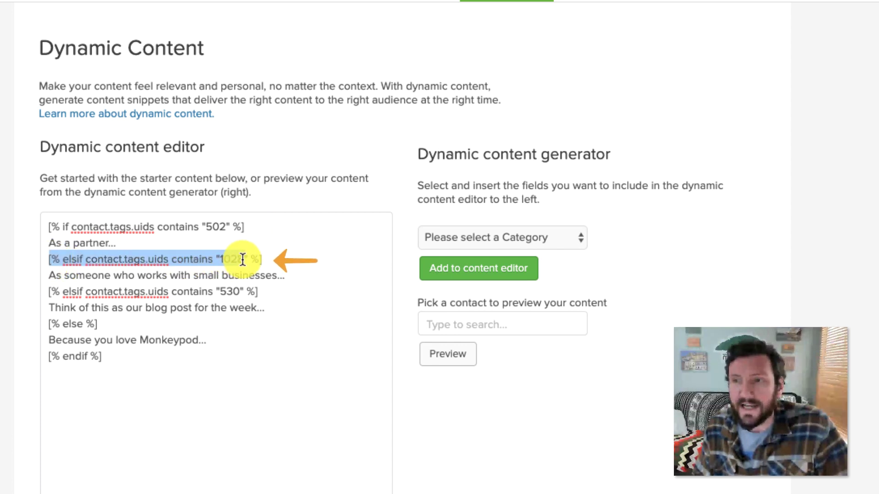
click(243, 259)
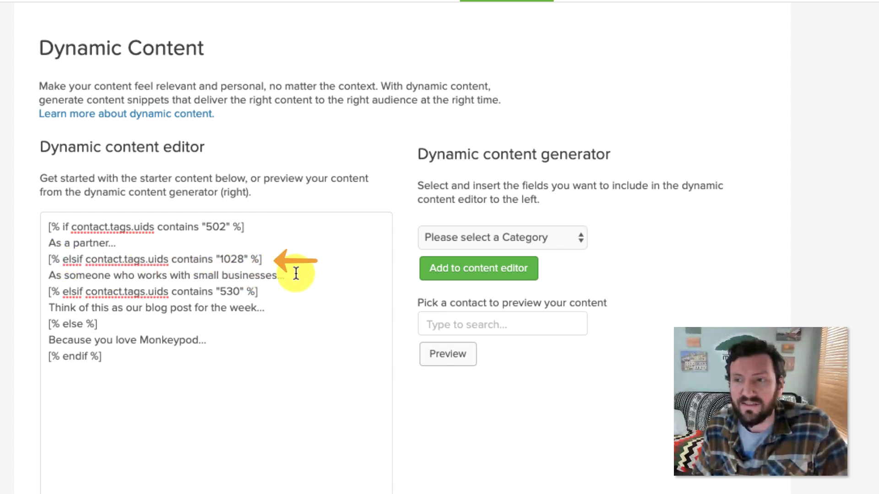
drag(292, 275, 48, 279)
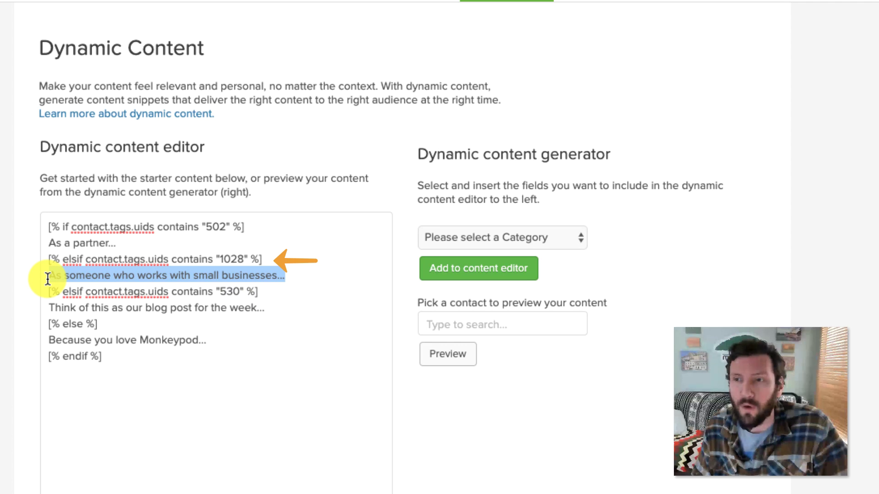
click(48, 278)
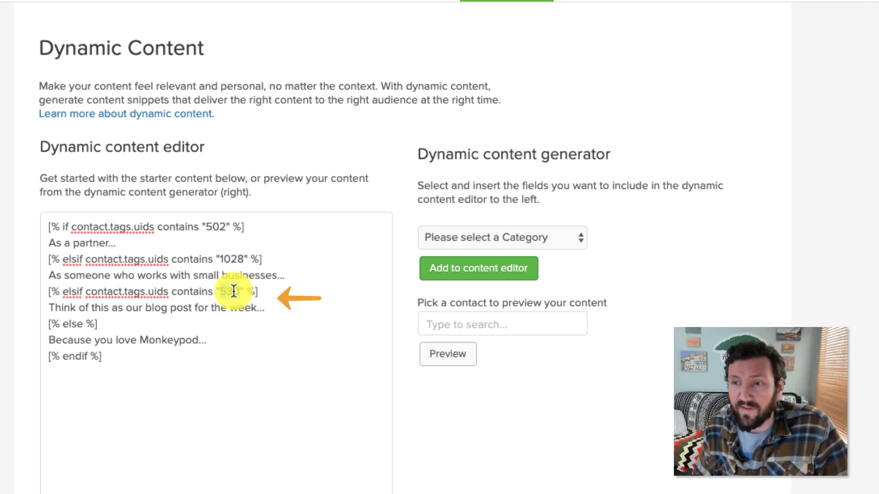
click(305, 318)
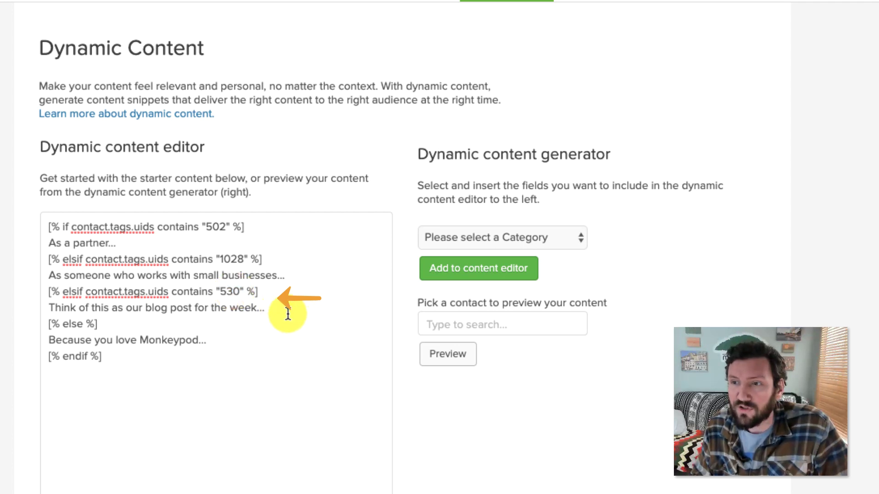
drag(288, 308, 27, 310)
click(219, 305)
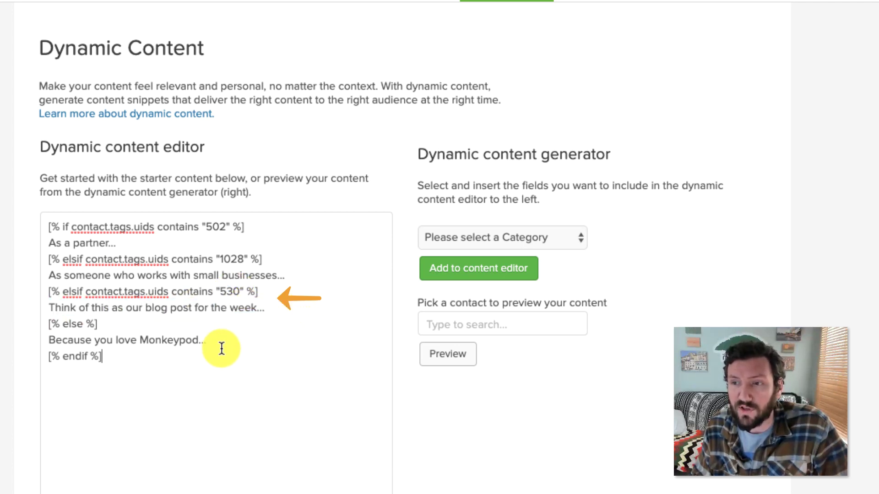
- Examine the snippet's else fallback line and review the whole block from the opening if to endif
drag(285, 308, 47, 220)
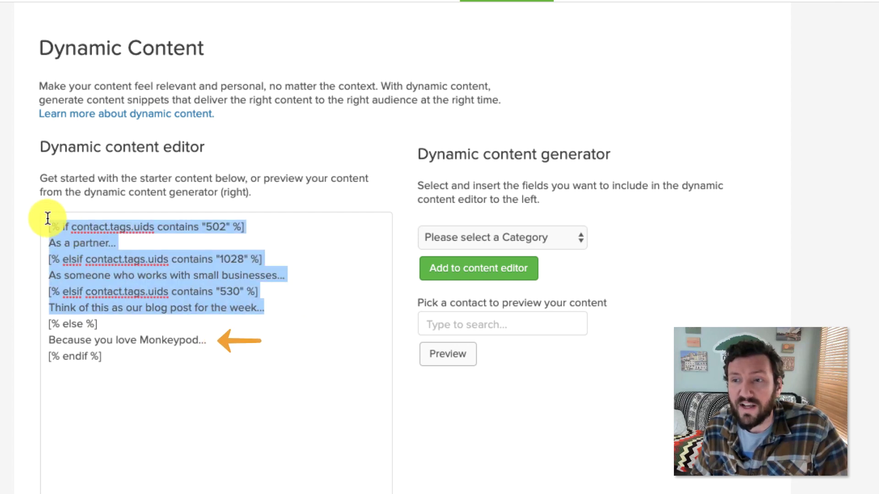
click(230, 334)
drag(235, 338, 13, 344)
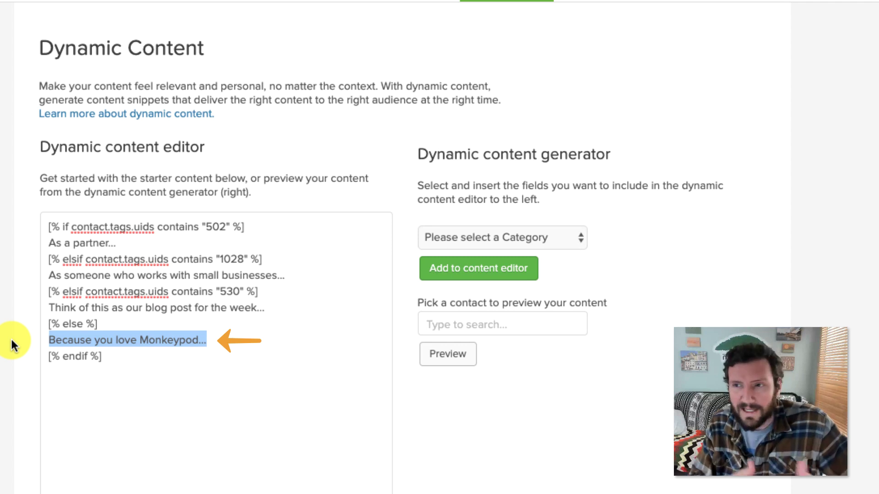
click(208, 371)
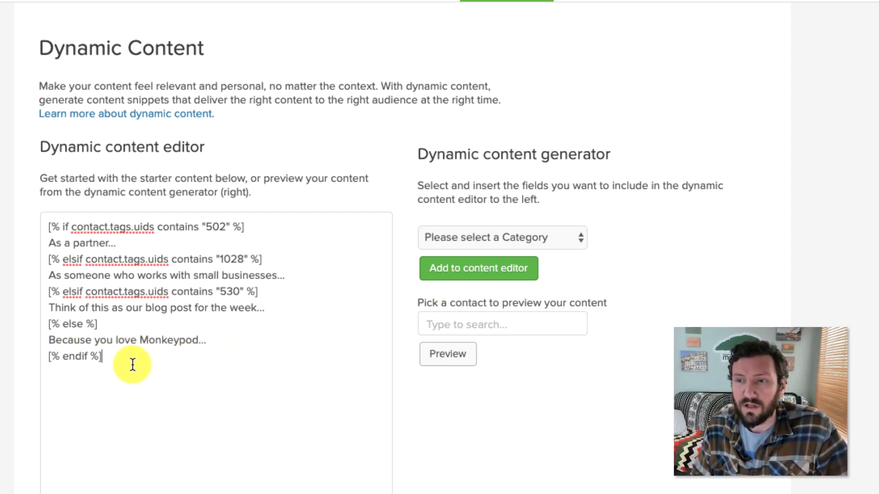
drag(132, 365, 23, 229)
click(24, 230)
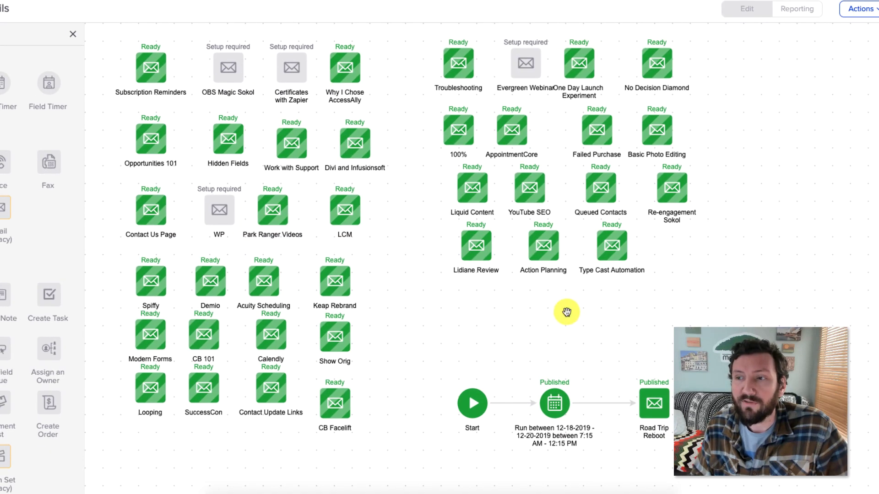
- Open the Action Planning email in the campaign sequence and look over its body down to the Updates section
double_click(542, 242)
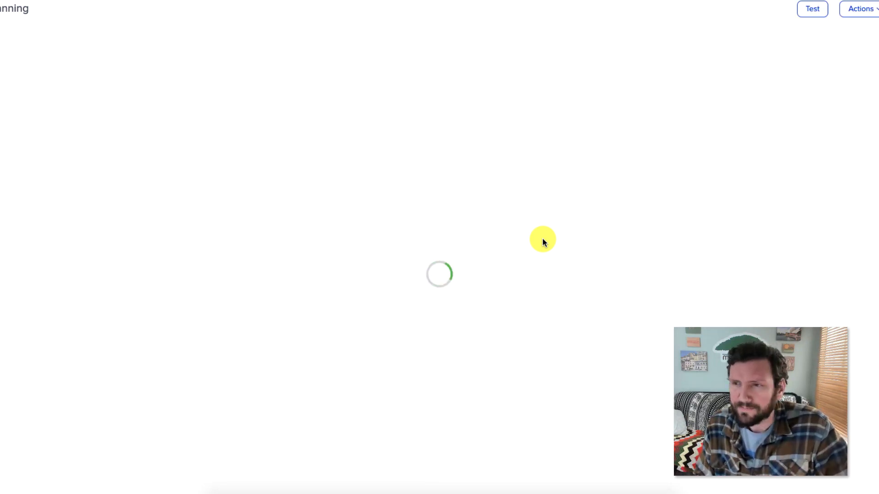
scroll(524, 255, down, 4)
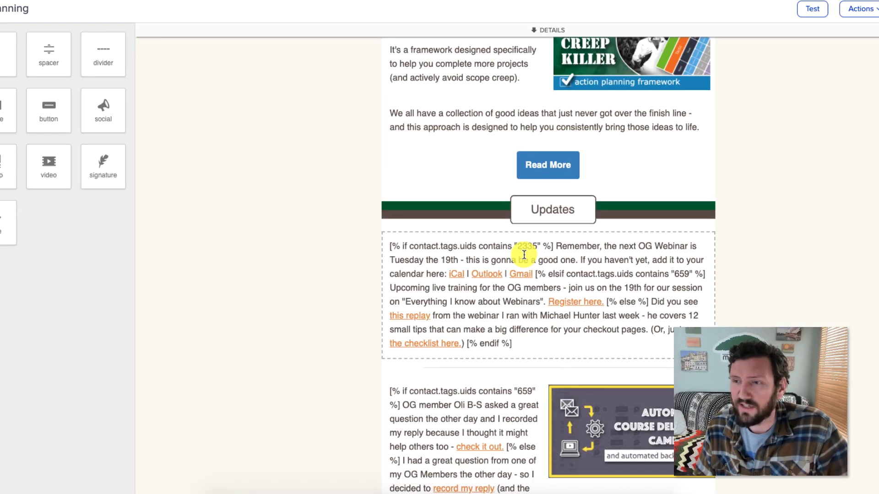
scroll(524, 254, up, 4)
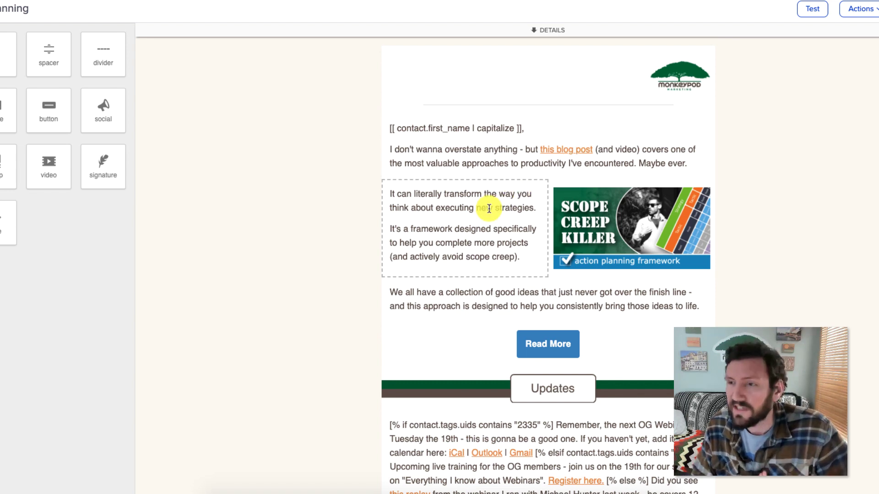
scroll(489, 208, down, 1)
scroll(489, 209, down, 3)
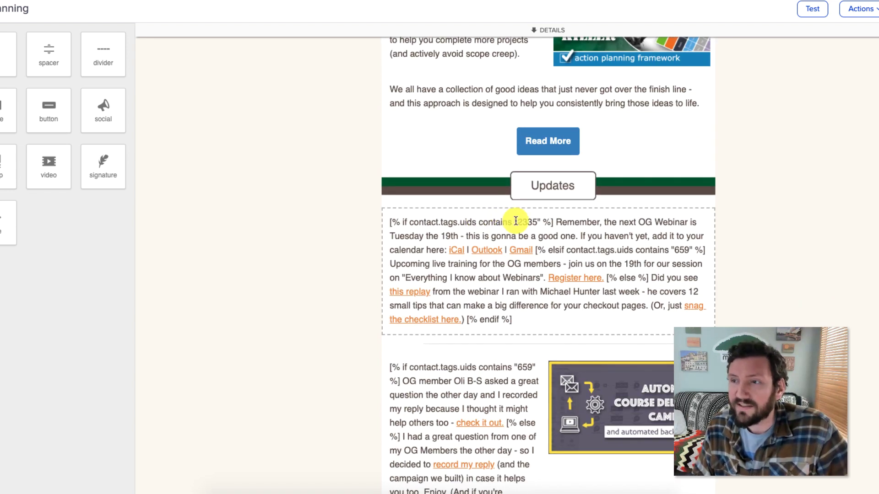
- Examine the first Updates text block's messages for tag ID 2335, tag ID 659 and the else case
click(514, 208)
drag(515, 208, 493, 238)
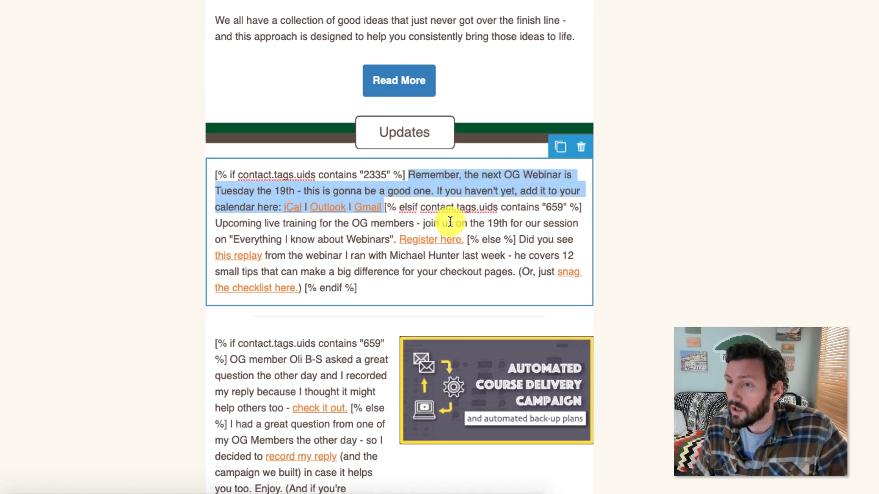
drag(221, 221, 255, 259)
drag(216, 218, 300, 282)
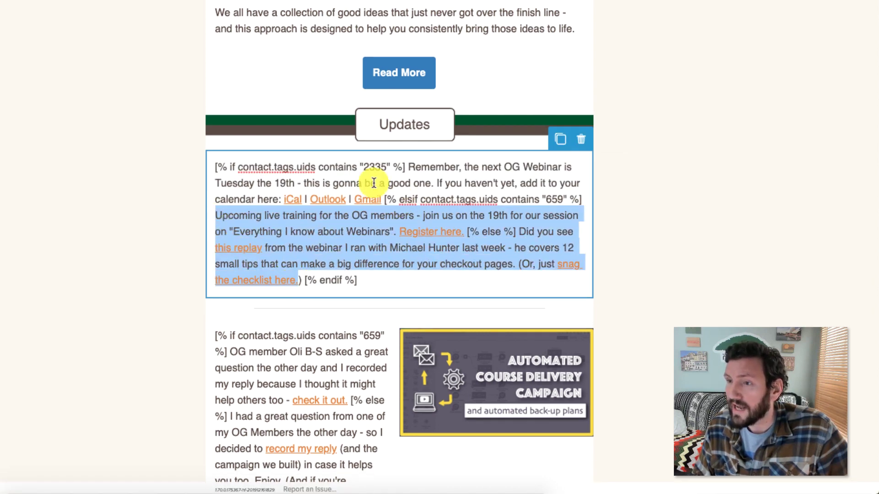
click(375, 248)
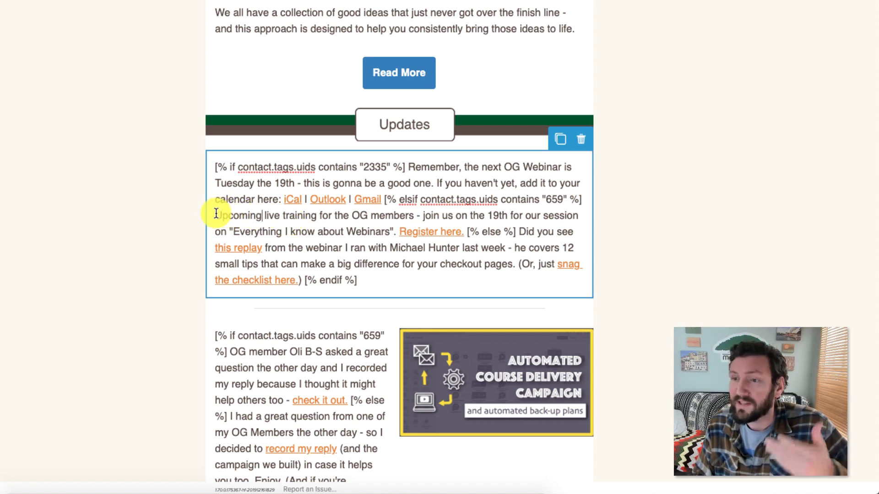
drag(216, 213, 303, 280)
click(526, 233)
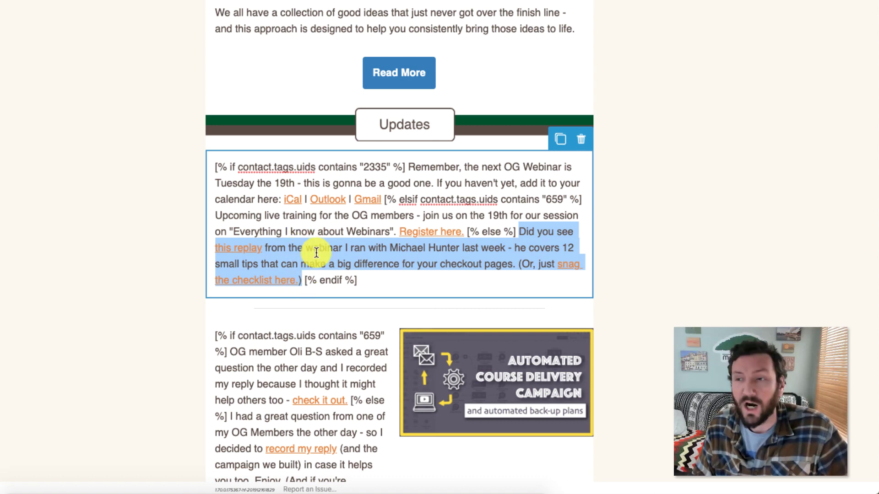
- Preview the email in desktop and mobile views and check how the Updates section renders, then close the preview
click(681, 185)
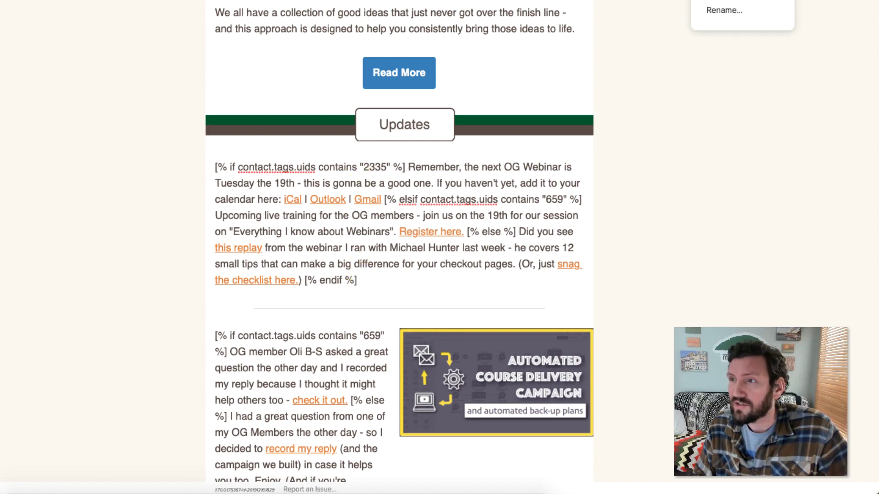
click(725, 1)
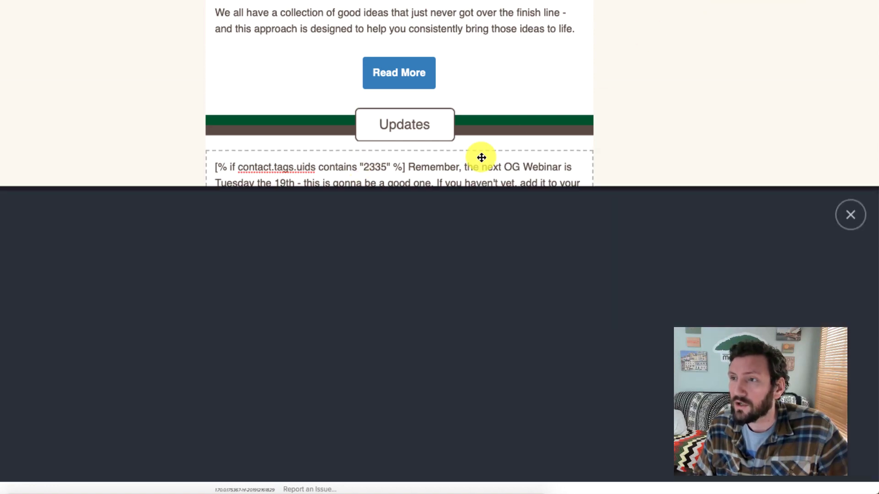
scroll(198, 234, down, 10)
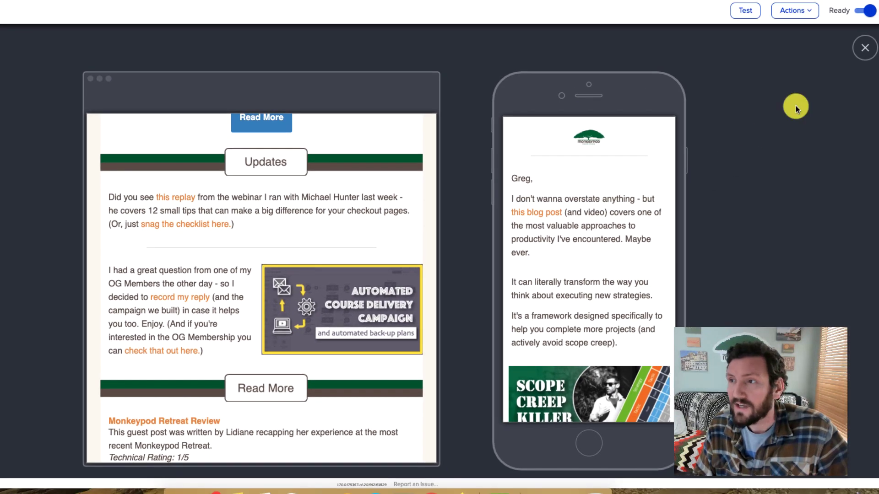
click(863, 47)
- Examine the second Updates text block's message for tag ID 659 and its else message
scroll(338, 261, down, 3)
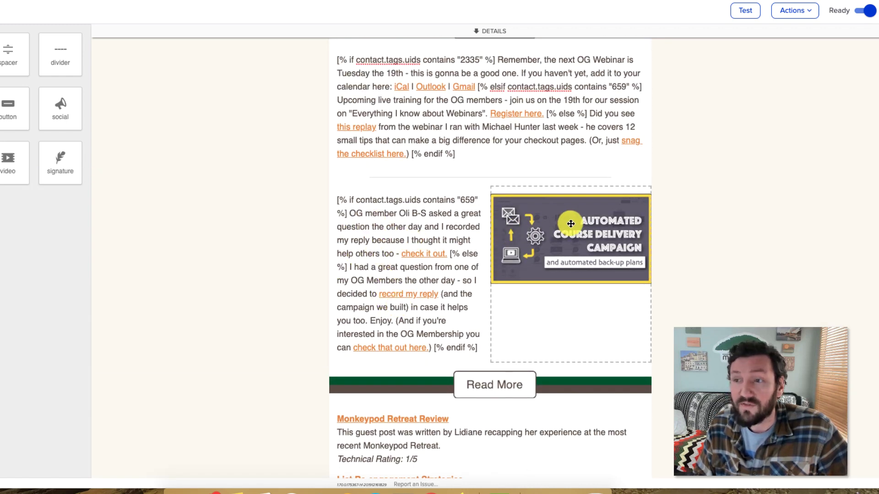
click(348, 214)
drag(350, 215, 449, 250)
click(430, 267)
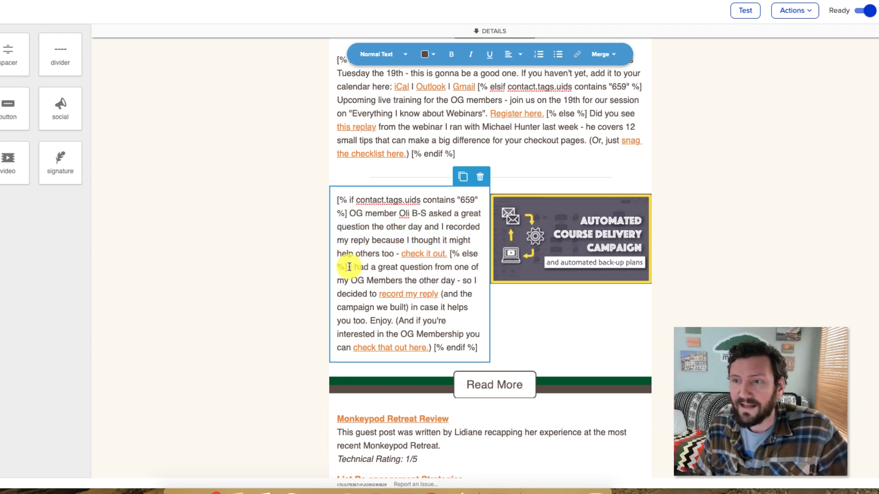
drag(349, 267, 457, 291)
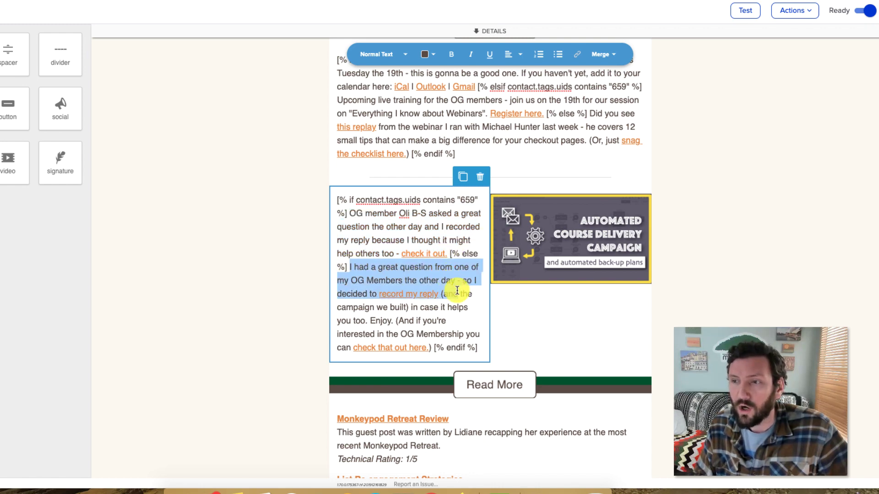
click(721, 204)
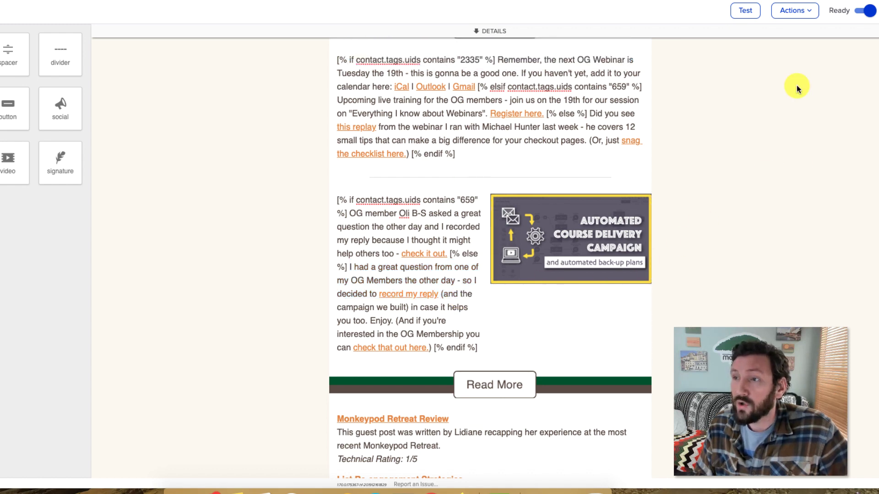
- Preview the Action Planning email, check how the second Updates block renders, and close the preview
click(794, 11)
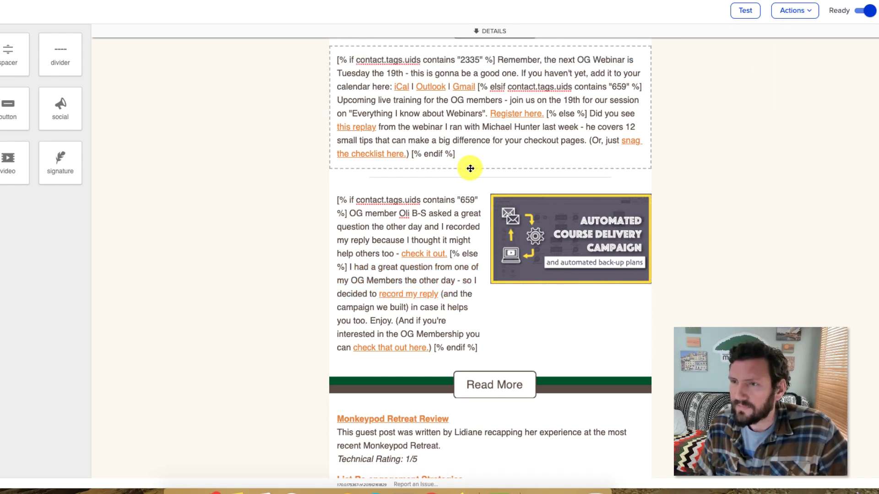
scroll(265, 270, down, 3)
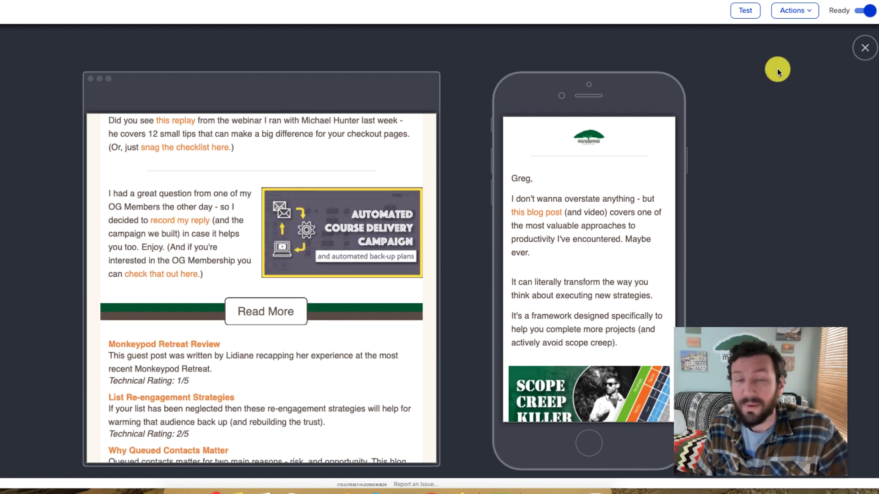
click(864, 47)
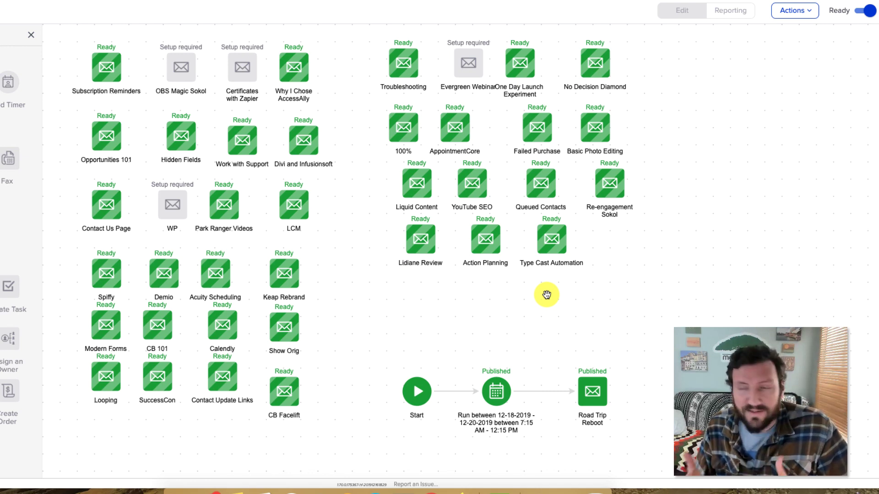
- Open the Type Cast Automation email and examine the conditional text in its Live Webinar block under Updates
double_click(550, 241)
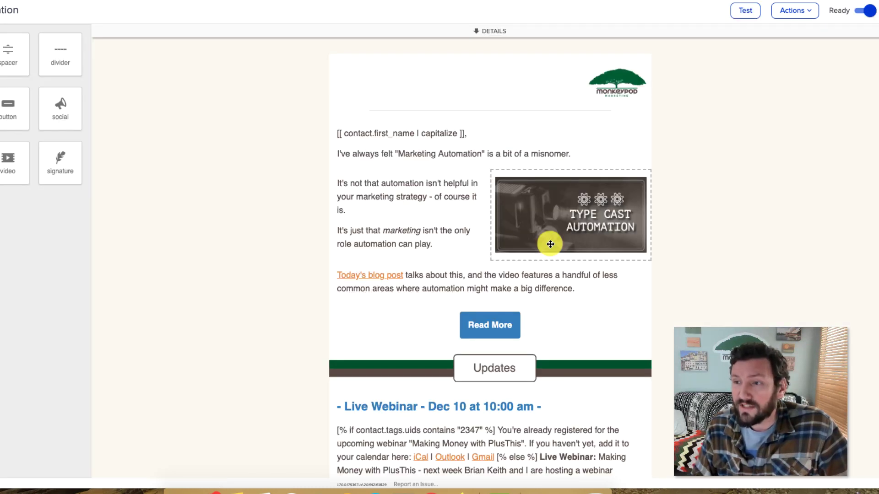
scroll(534, 334, down, 3)
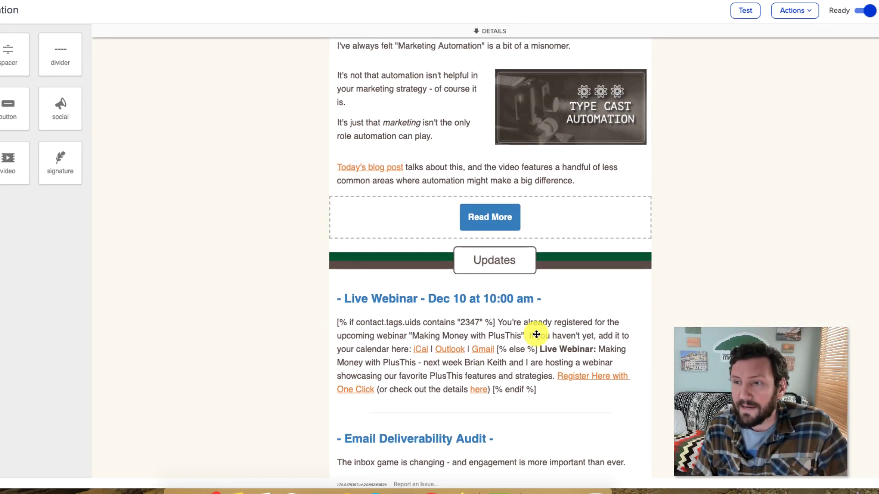
scroll(531, 338, down, 1)
drag(540, 344, 317, 282)
click(254, 286)
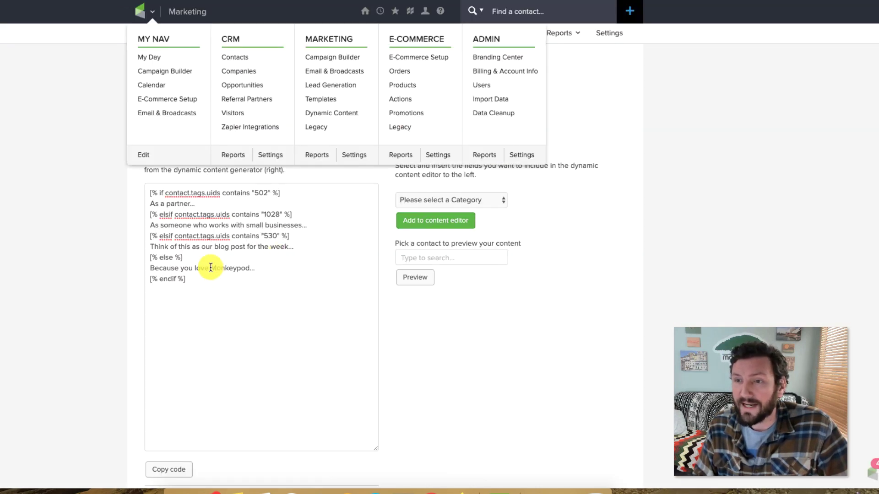
- Review the Dynamic Content snippet as a whole, then its endif, else, elsif (530 and 1028) and if (502) lines
drag(197, 286, 131, 188)
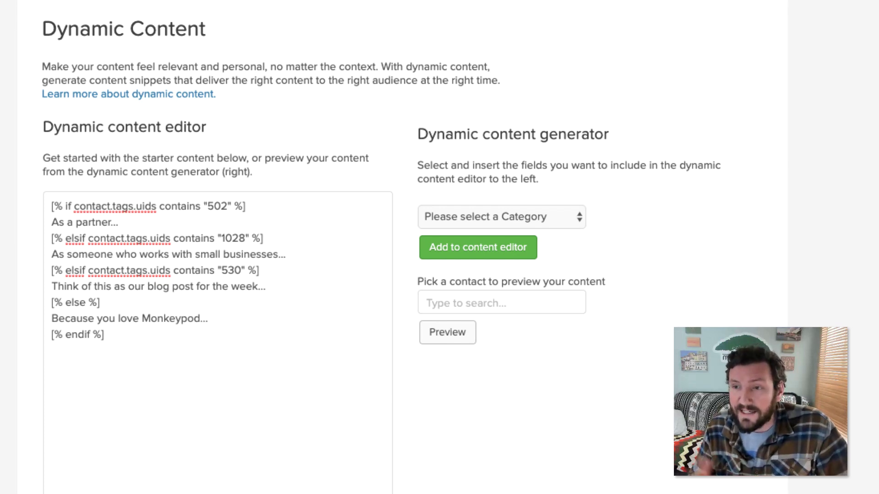
drag(128, 336, 25, 337)
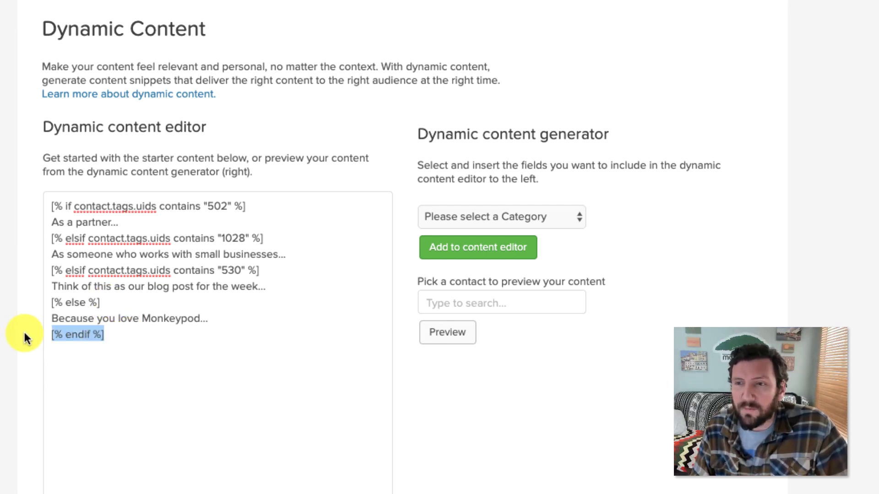
drag(117, 302, 24, 304)
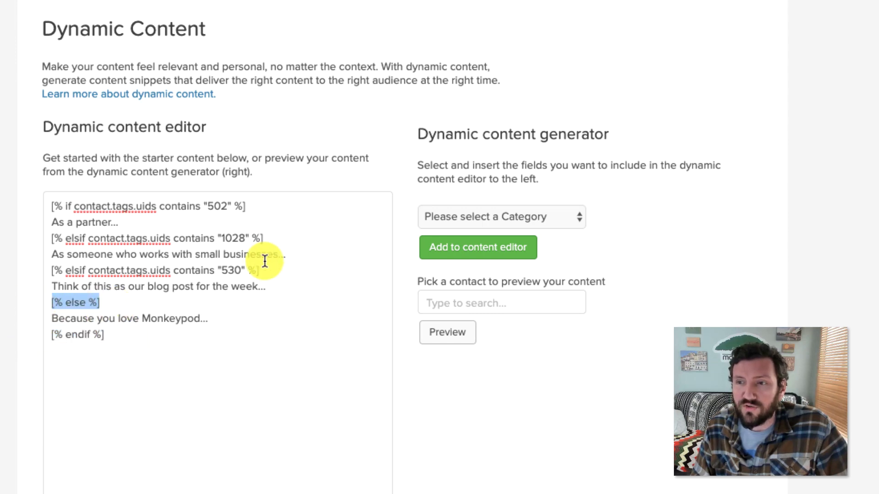
drag(262, 270, 68, 268)
drag(264, 238, 44, 238)
drag(262, 211, 0, 204)
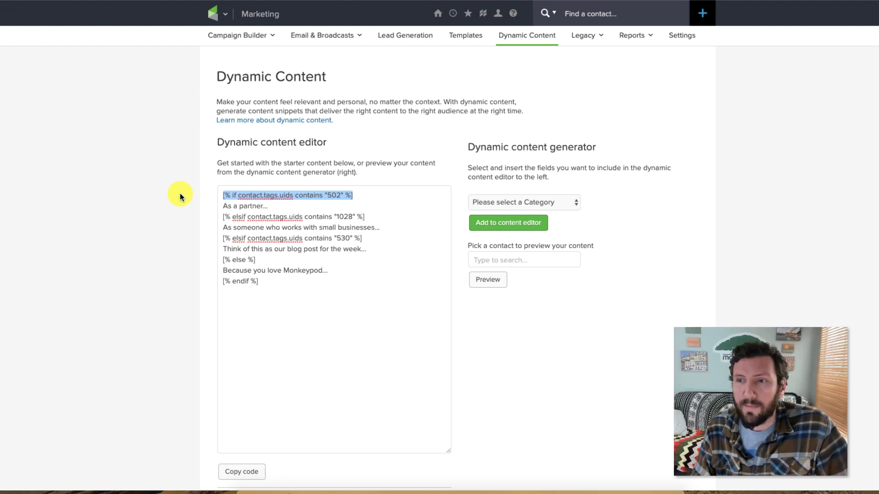
click(286, 293)
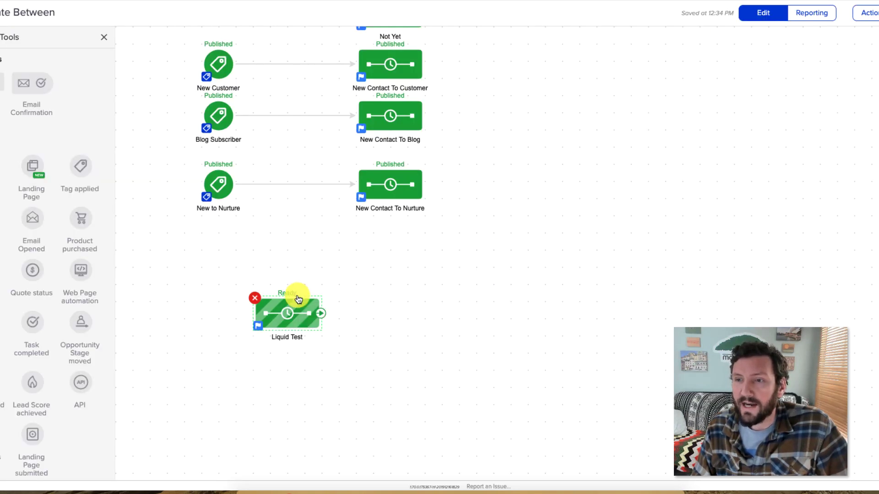
- Open the Liquid Testing email in the Liquid Test sequence and examine the conditional text blocks placed between the offer images
click(291, 309)
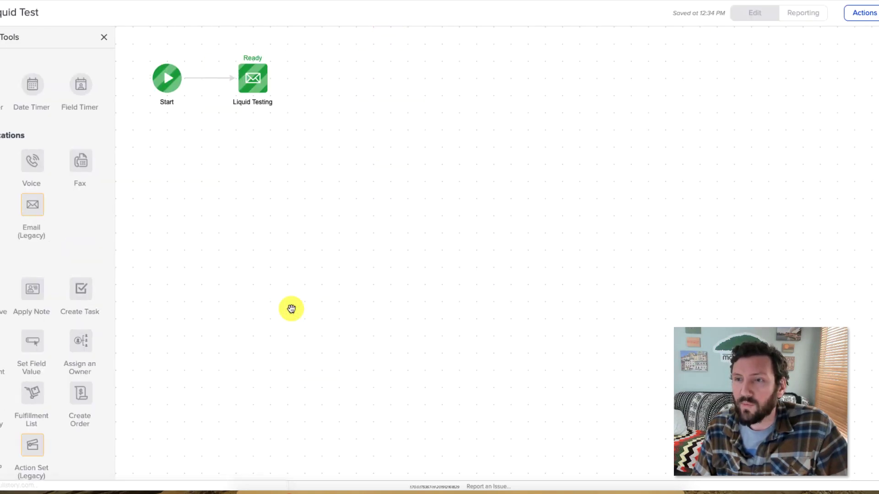
double_click(253, 78)
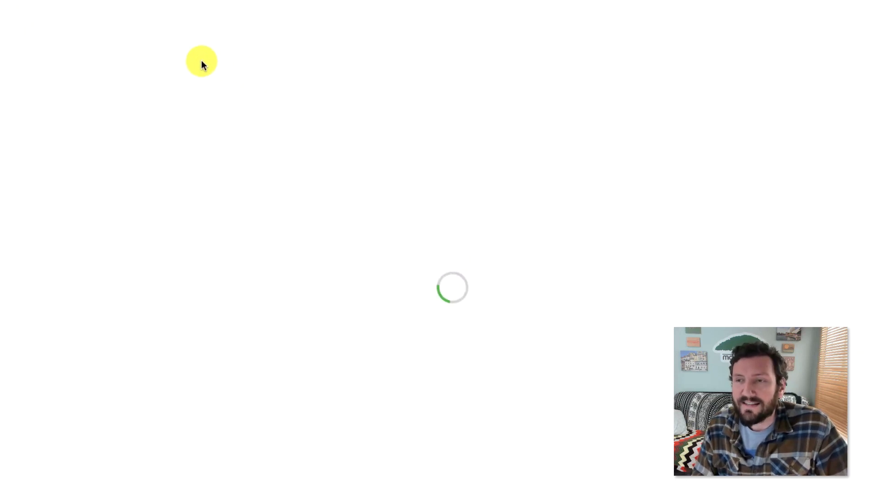
click(112, 63)
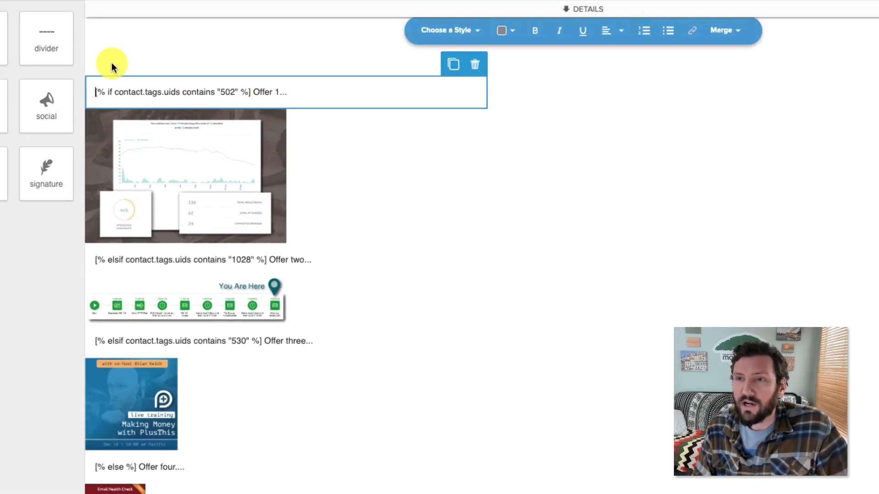
click(298, 162)
click(320, 220)
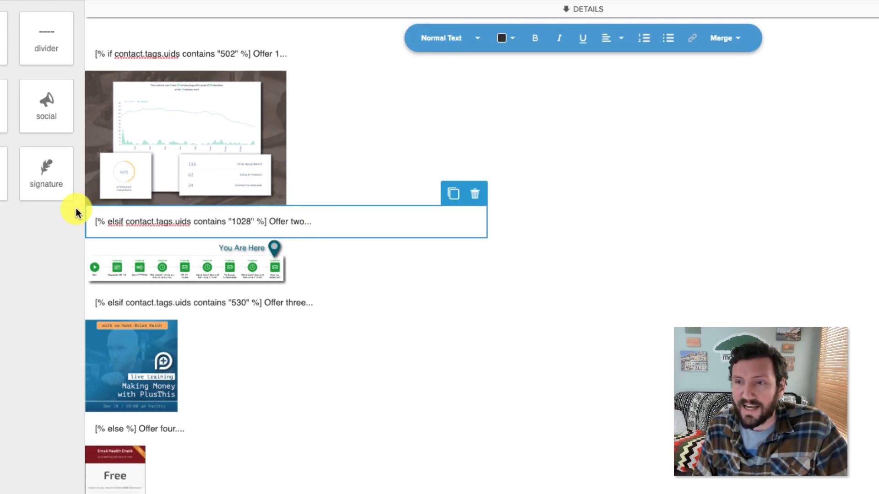
click(330, 303)
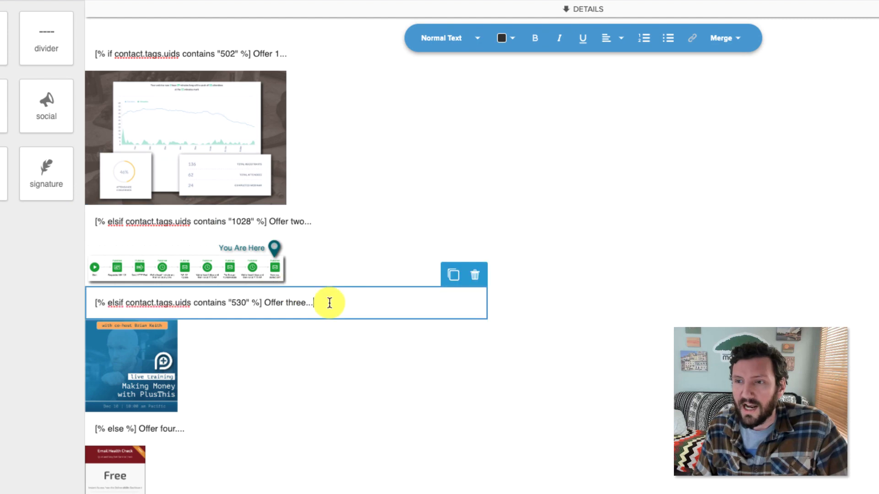
scroll(330, 303, down, 3)
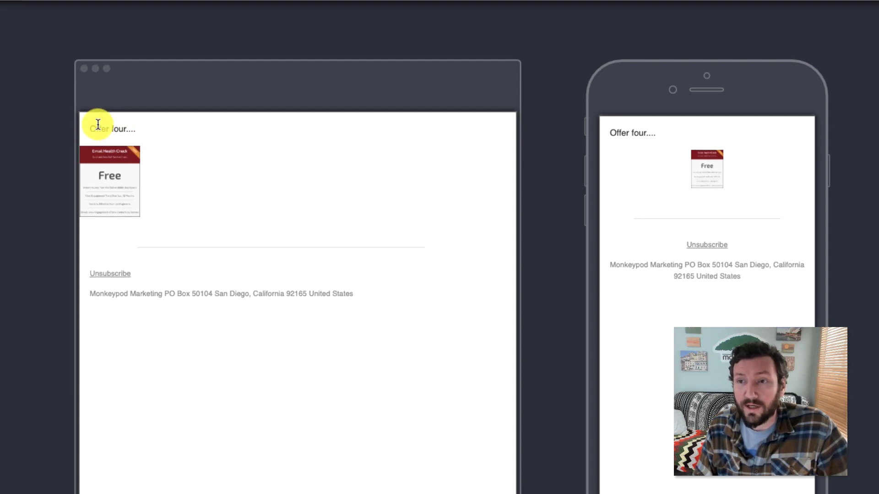
- Check the rendered offer text in the Liquid Testing preview, and compare it with the email's blocks from if to endif
drag(96, 129, 138, 130)
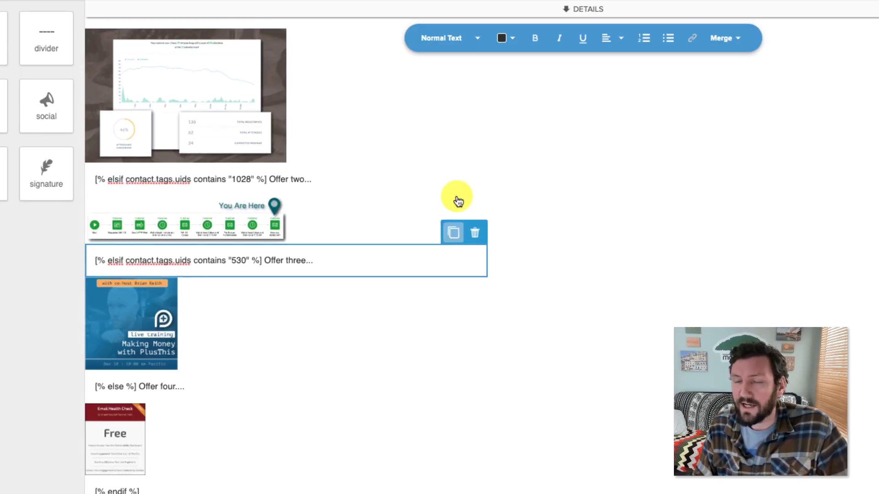
scroll(458, 202, up, 1)
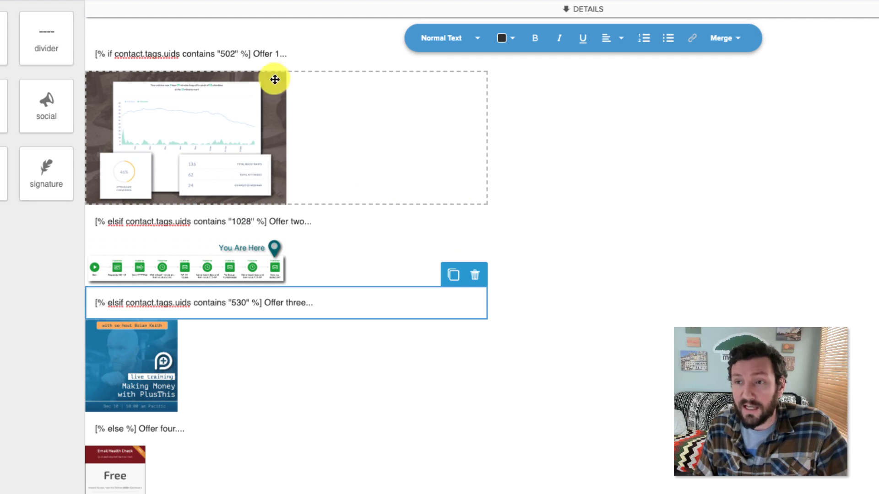
scroll(102, 177, down, 2)
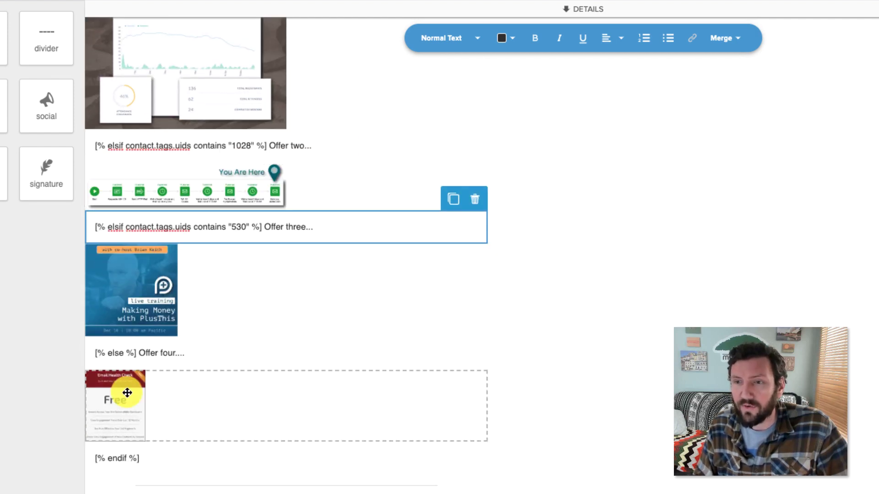
scroll(142, 147, up, 1)
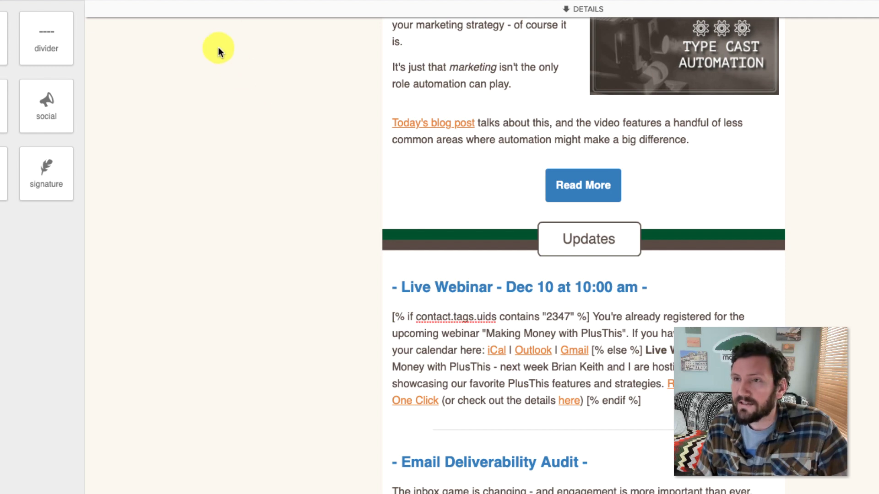
- Examine the endif closing the Type Cast Automation email's Live Webinar block, check that block in the preview, and close the preview
scroll(227, 83, down, 3)
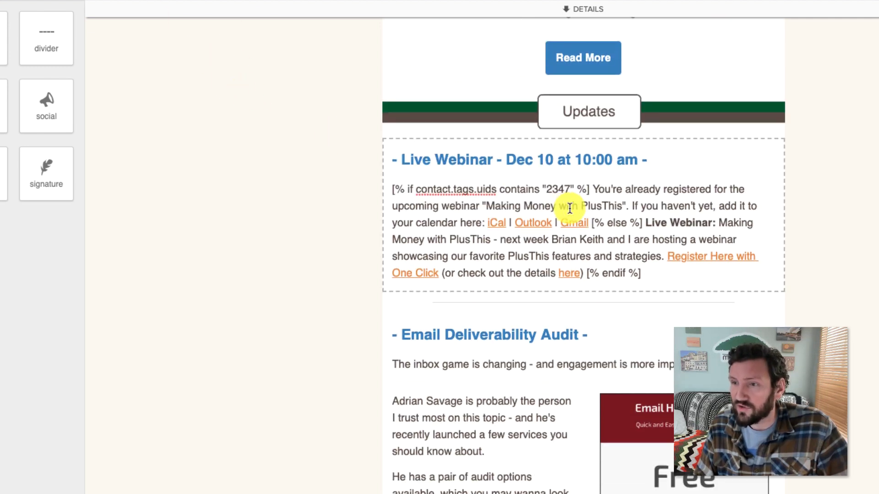
drag(653, 274, 574, 275)
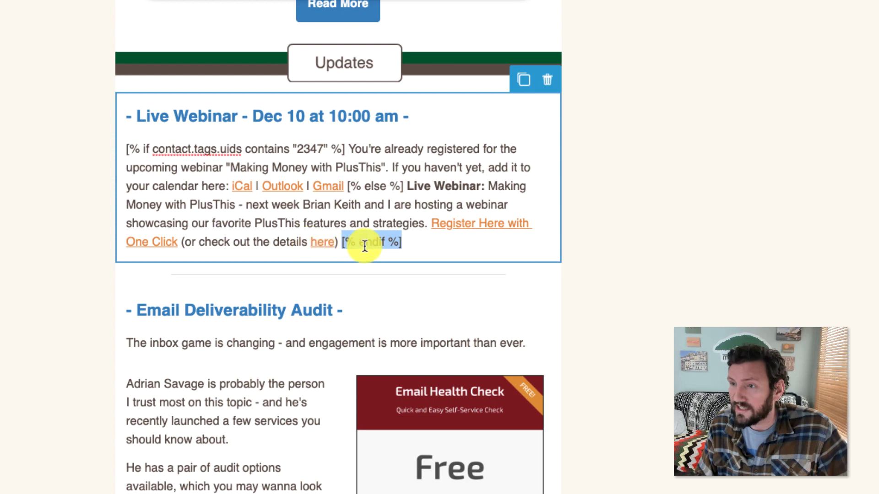
click(741, 3)
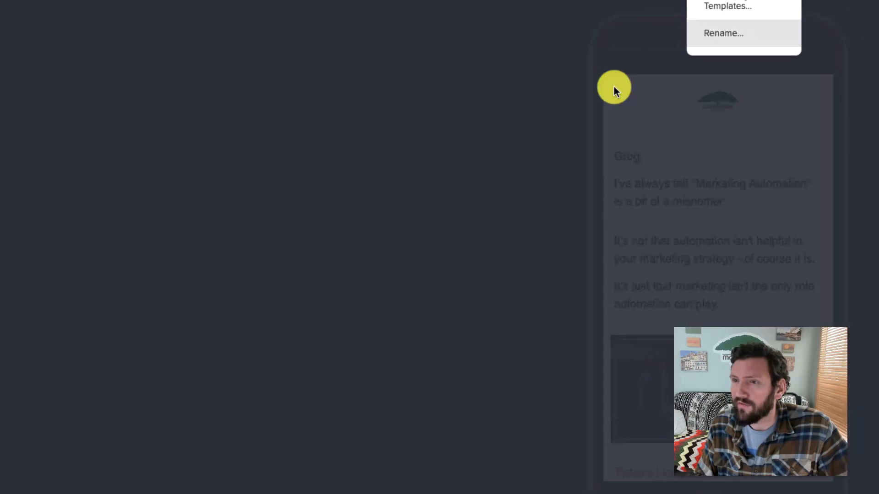
scroll(378, 270, down, 5)
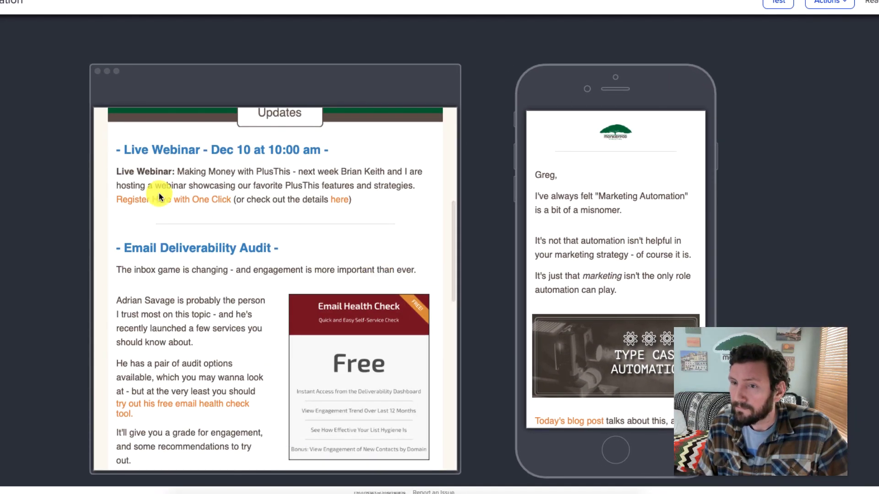
click(875, 50)
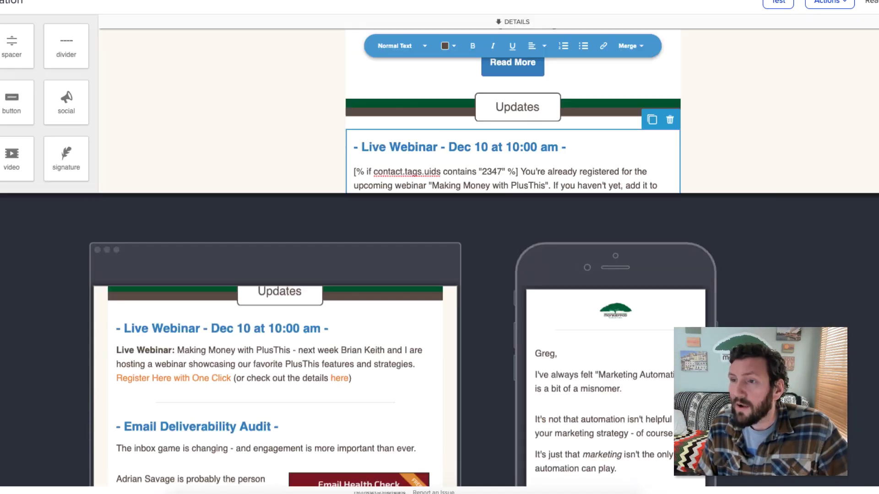
- Copy the [% endif %] tag at the end of the Live Webinar text block and delete it from that block
click(595, 243)
drag(595, 242, 511, 243)
key(ctrl+c)
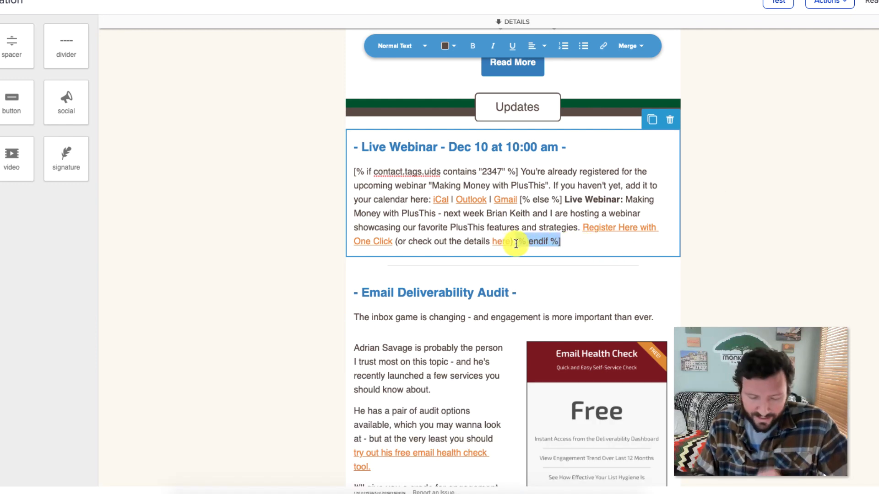
key(BackSpace)
click(261, 218)
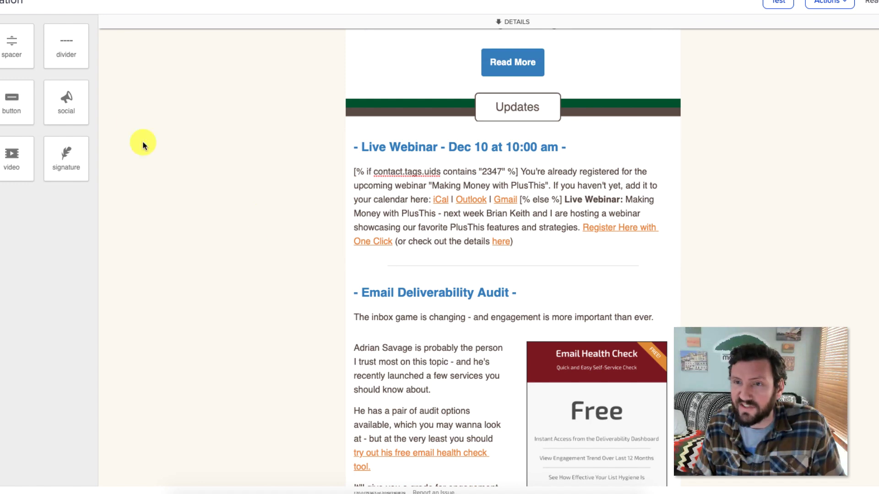
- Add a text block directly below the Live Webinar block and replace its placeholder text with the copied [% endif %]
drag(10, 147, 393, 256)
drag(631, 302, 351, 266)
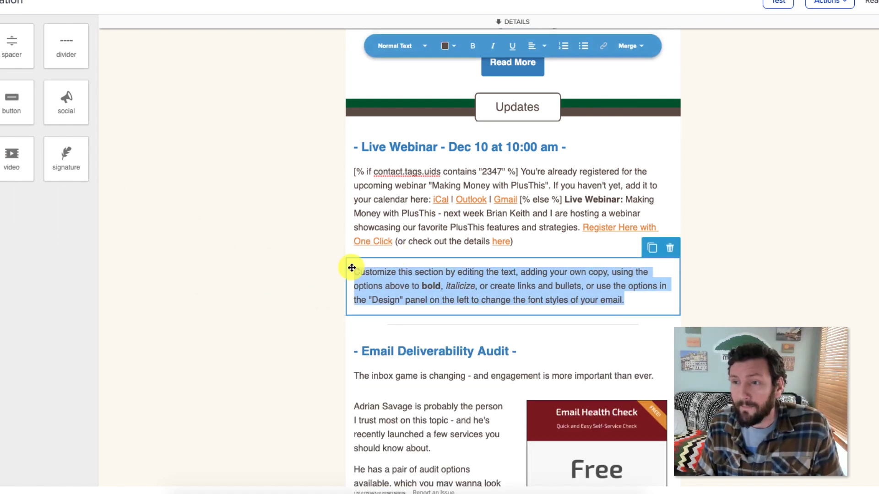
key(ctrl+v)
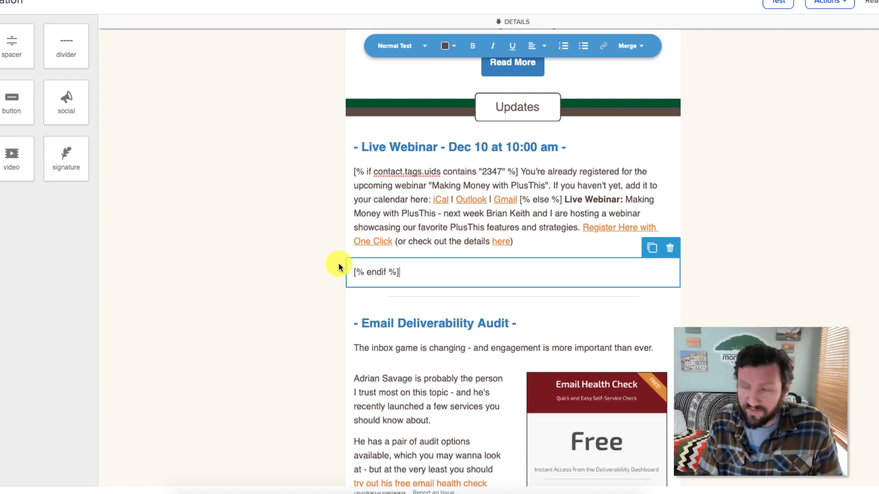
- Insert a button block between the Live Webinar text and the separate [% endif %] block
click(281, 237)
drag(20, 114, 471, 255)
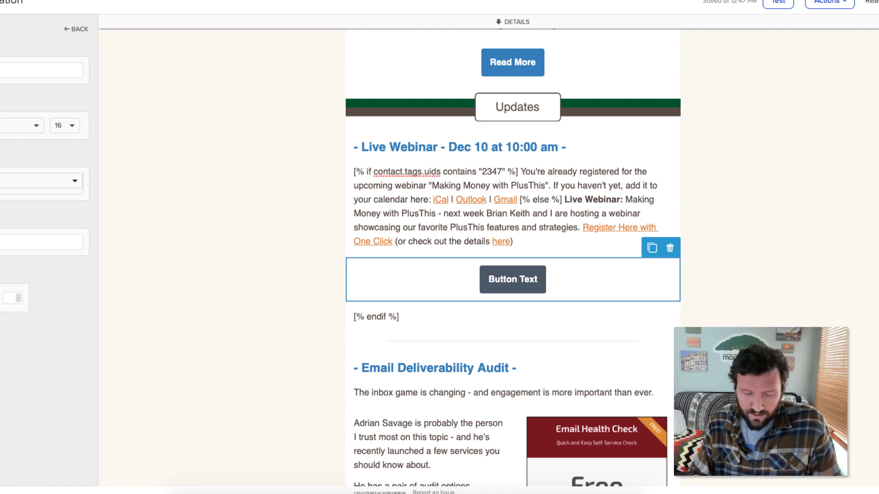
- Label the new button below the Live Webinar text "Register Here" and give it the orange button style
text(Register Here)
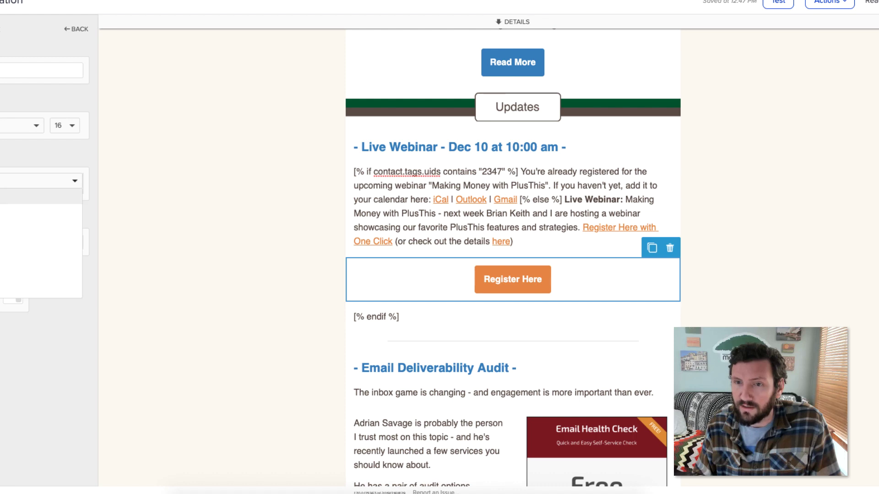
click(216, 171)
- Preview the email to check the Live Webinar text and its Register Here button, and close the preview
click(816, 3)
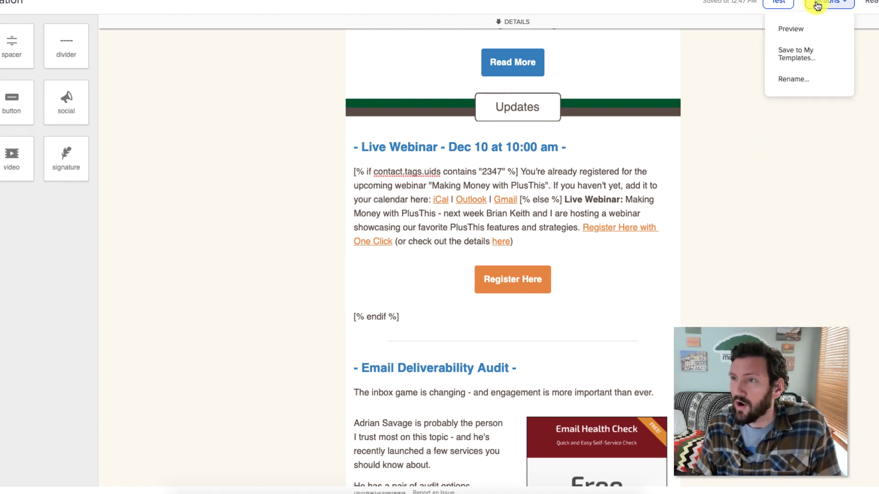
click(809, 29)
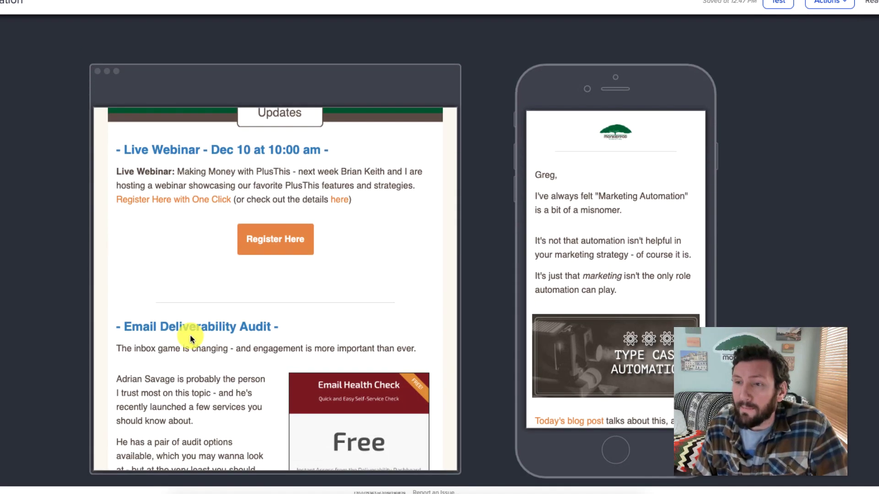
scroll(255, 255, up, 3)
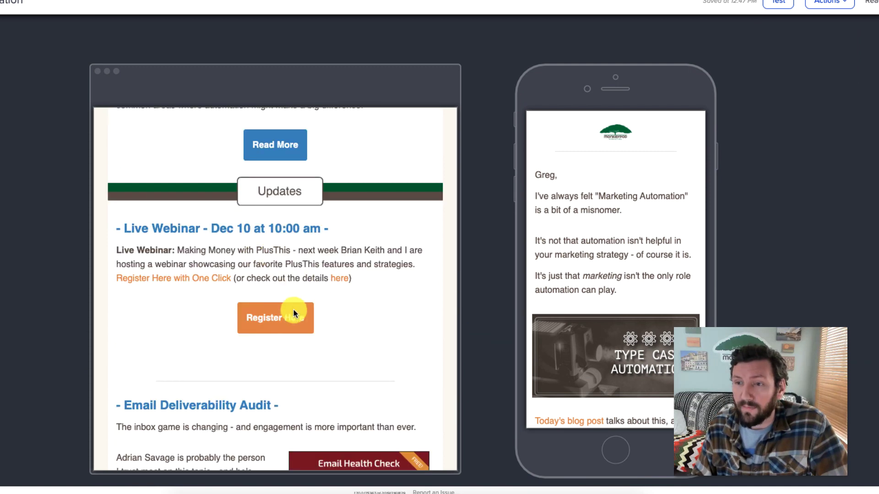
click(471, 347)
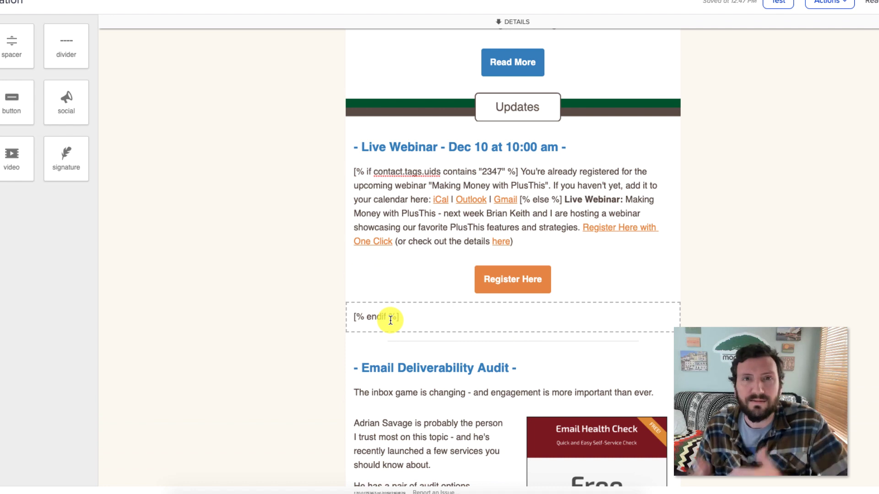
- Highlight the separate [% endif %] tag, look at the blog article and Dynamic Content page, and return to the email
drag(401, 316, 350, 317)
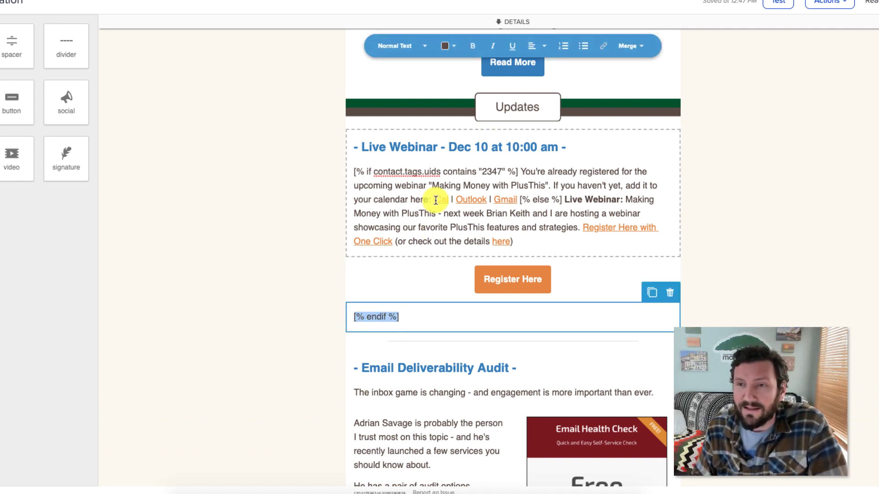
click(96, 1)
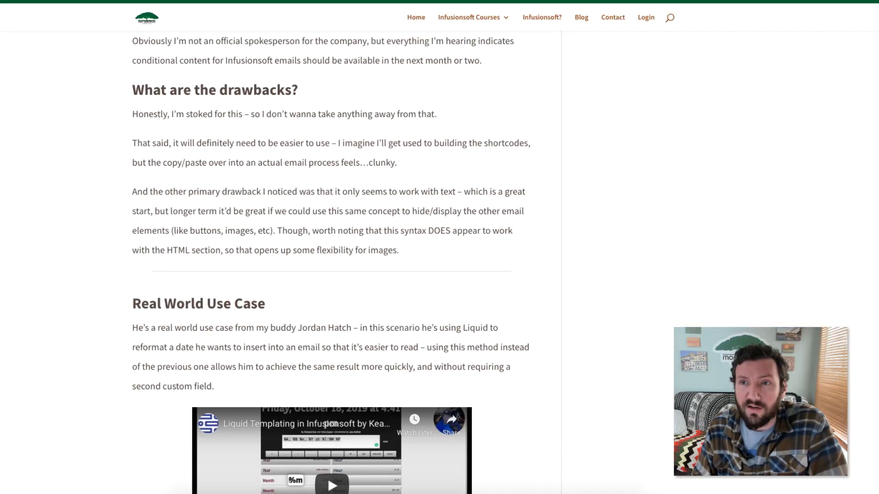
click(96, 1)
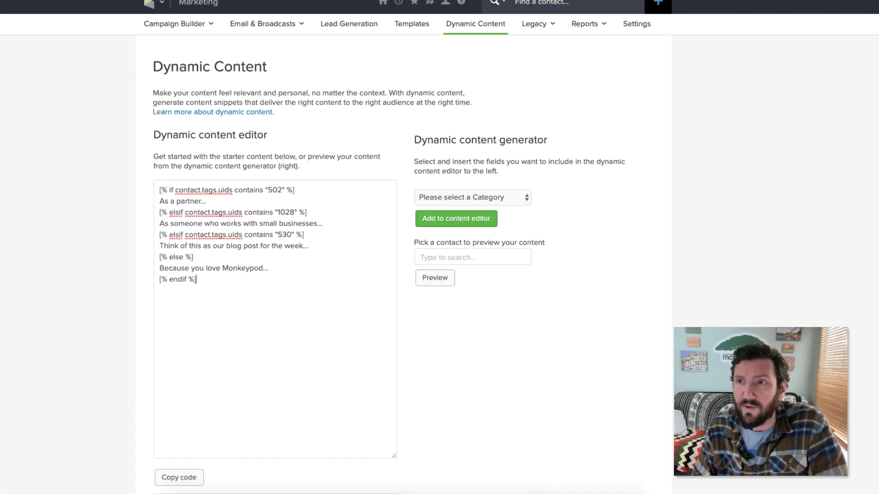
key(ctrl+shift+Tab)
click(261, 238)
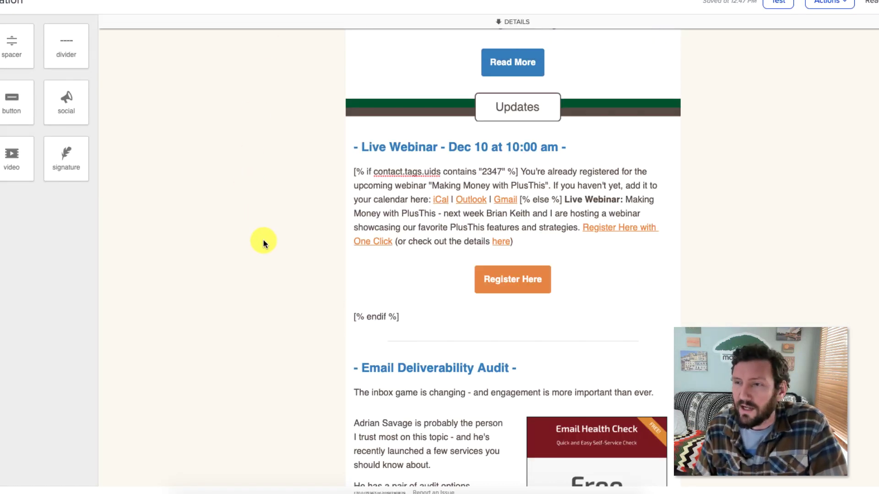
- Examine the email's blocks from the introduction through the conditional Live Webinar section to the Read More articles
scroll(263, 240, down, 2)
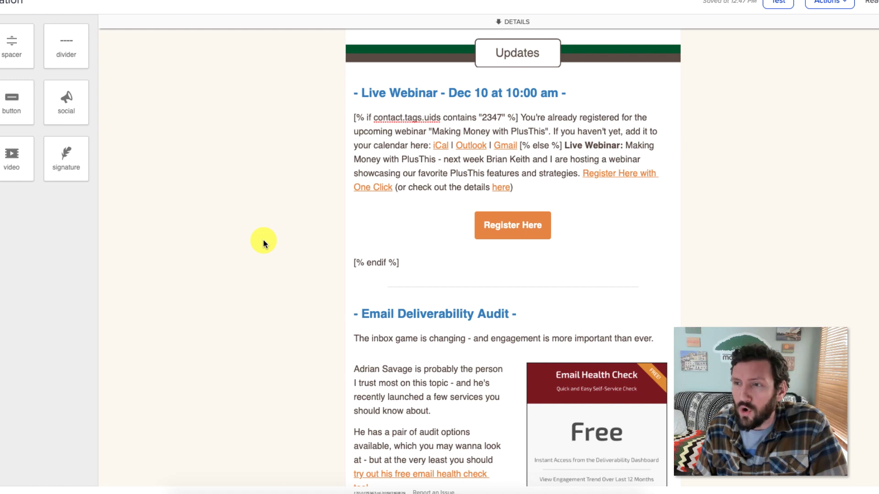
scroll(263, 243, down, 1)
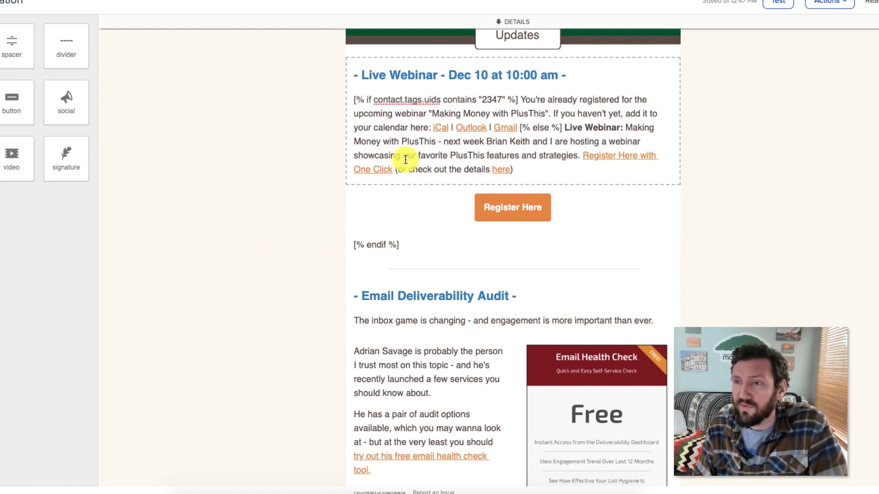
scroll(425, 138, up, 7)
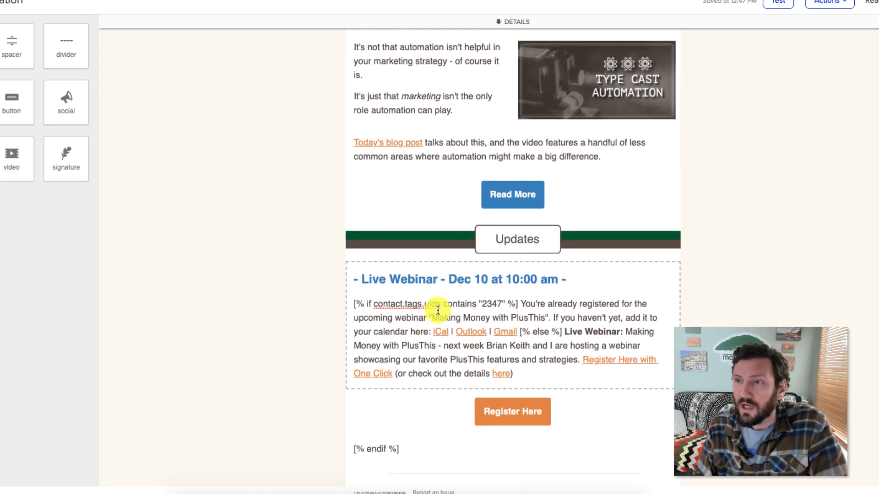
scroll(437, 311, up, 5)
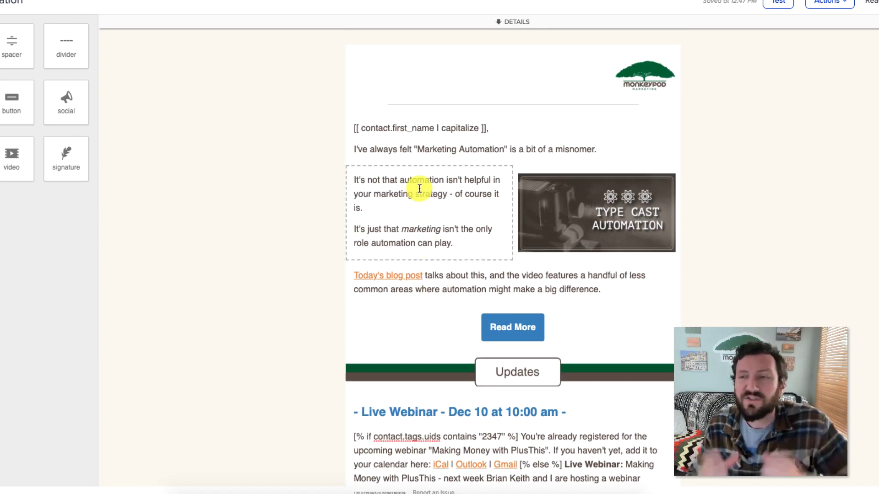
scroll(419, 188, down, 3)
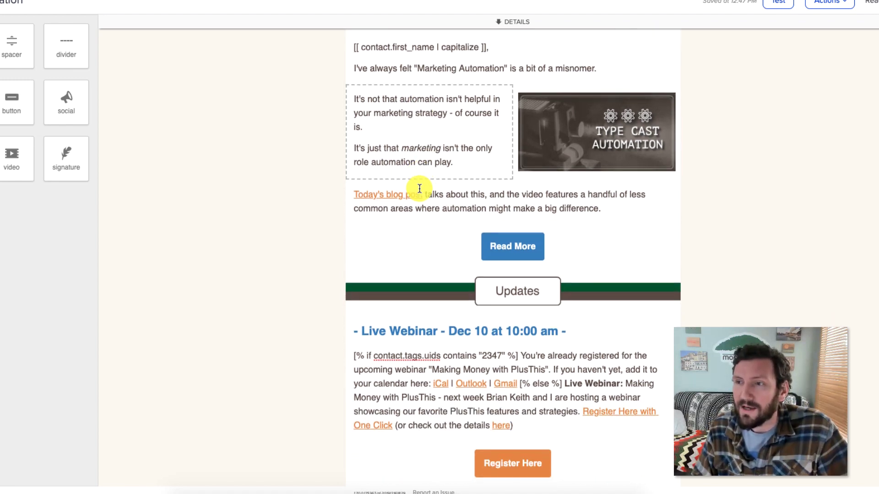
scroll(419, 188, up, 3)
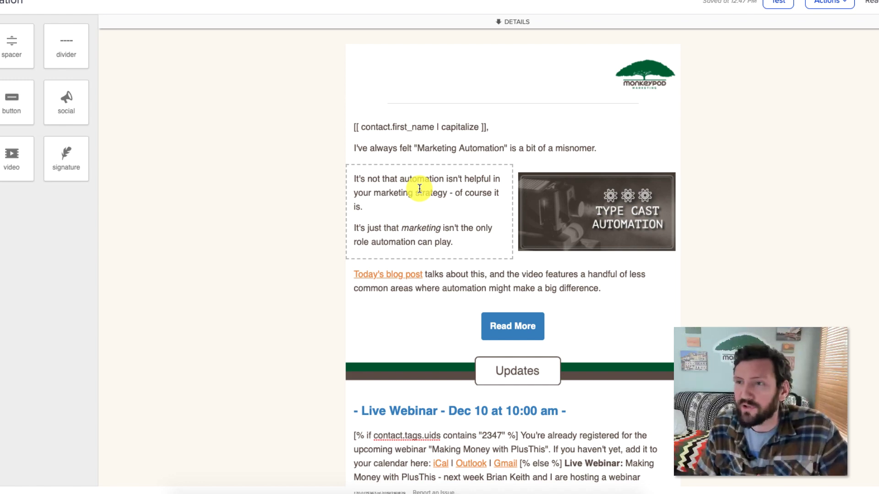
scroll(419, 188, down, 16)
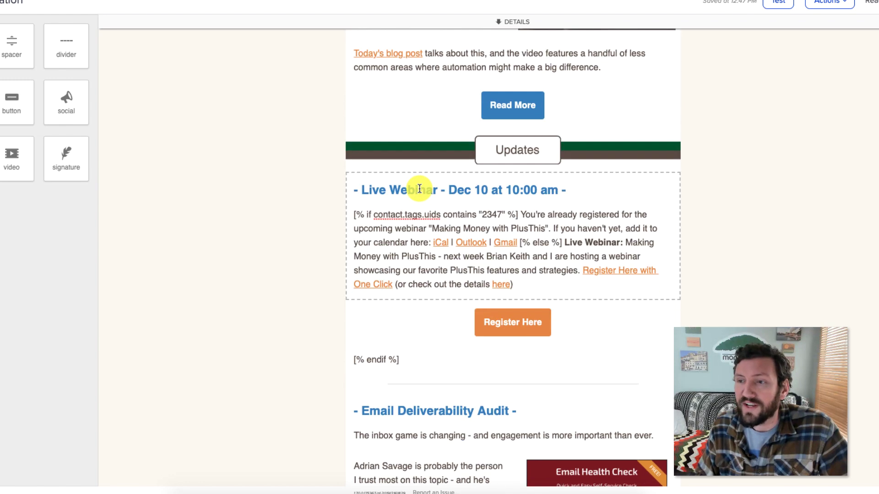
scroll(419, 188, down, 5)
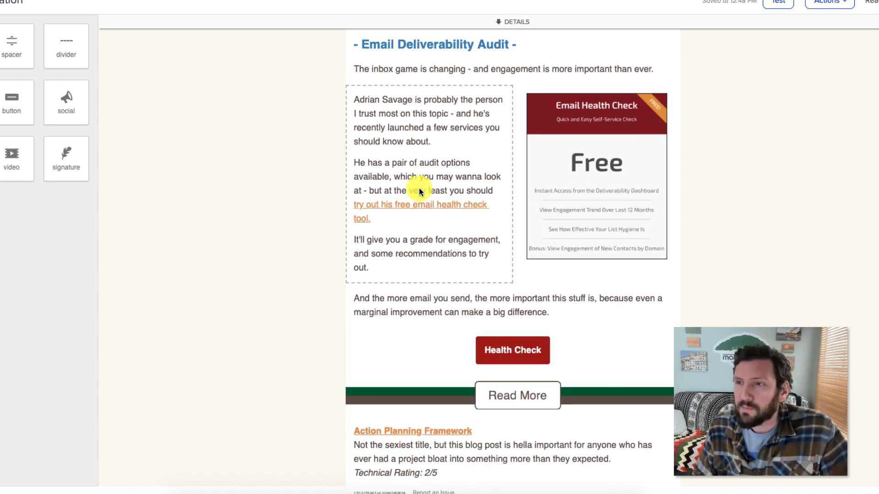
scroll(419, 188, down, 2)
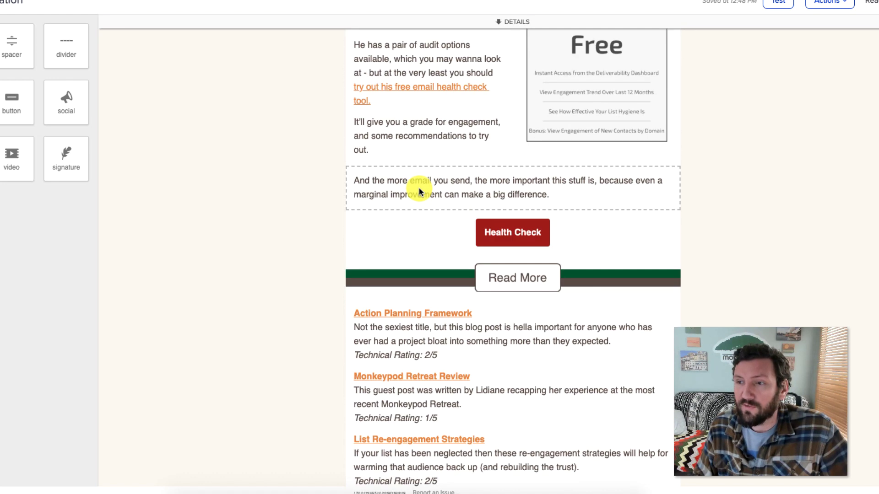
scroll(419, 188, up, 9)
scroll(419, 188, up, 15)
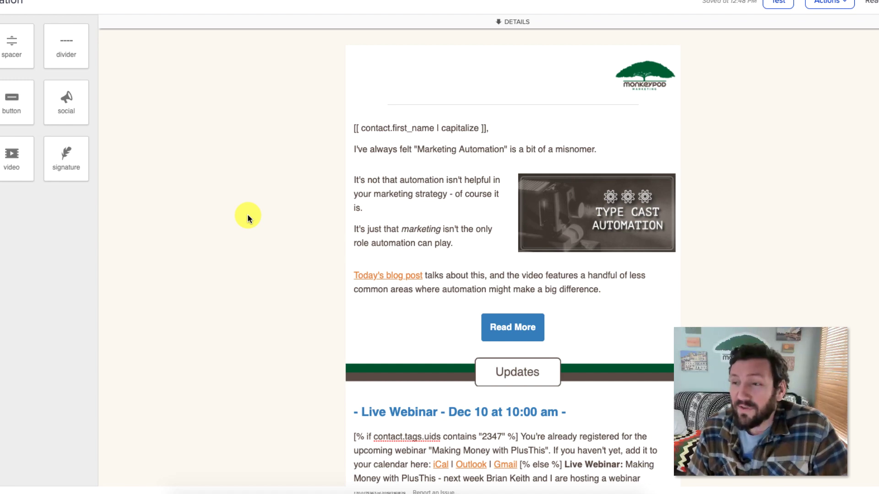
scroll(248, 215, down, 4)
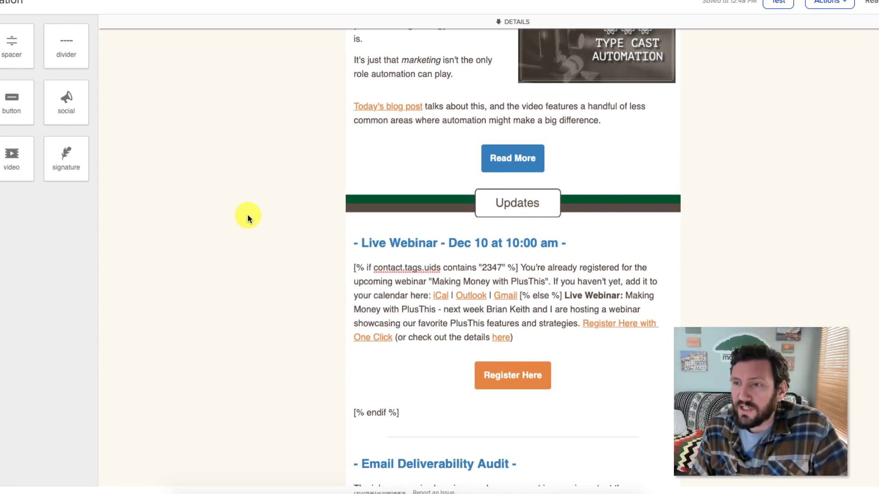